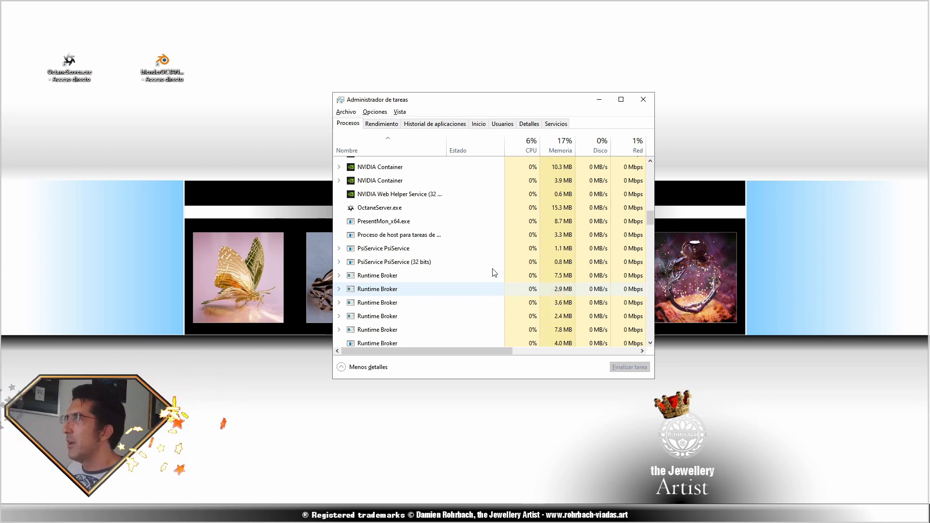
Close the task manager and switch to Blender with the ring render scene.
click(643, 99)
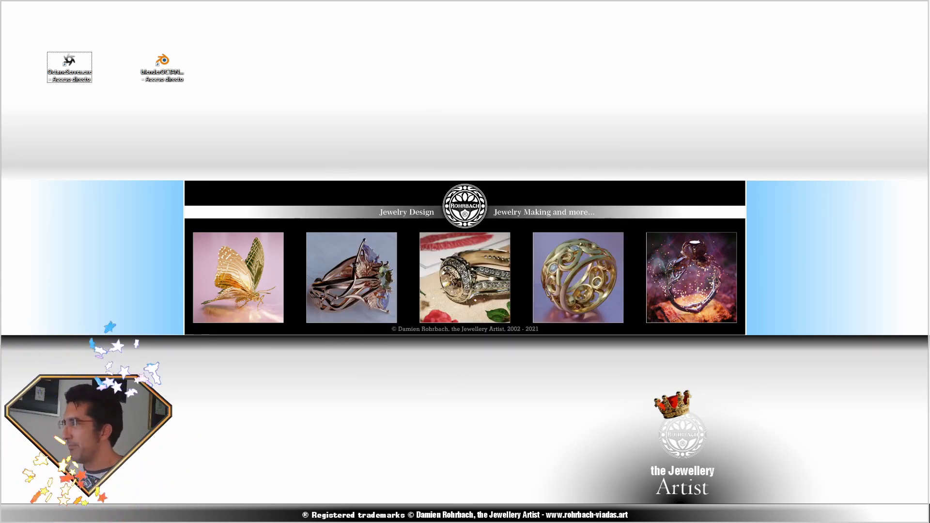
key(alt+Tab)
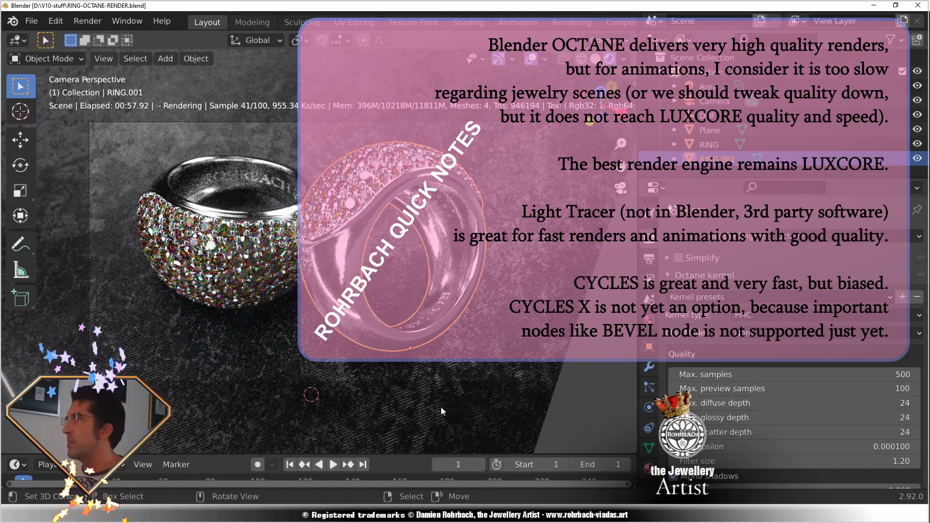
Choose PMC as the Octane kernel type and review the kernel's quality settings.
click(786, 318)
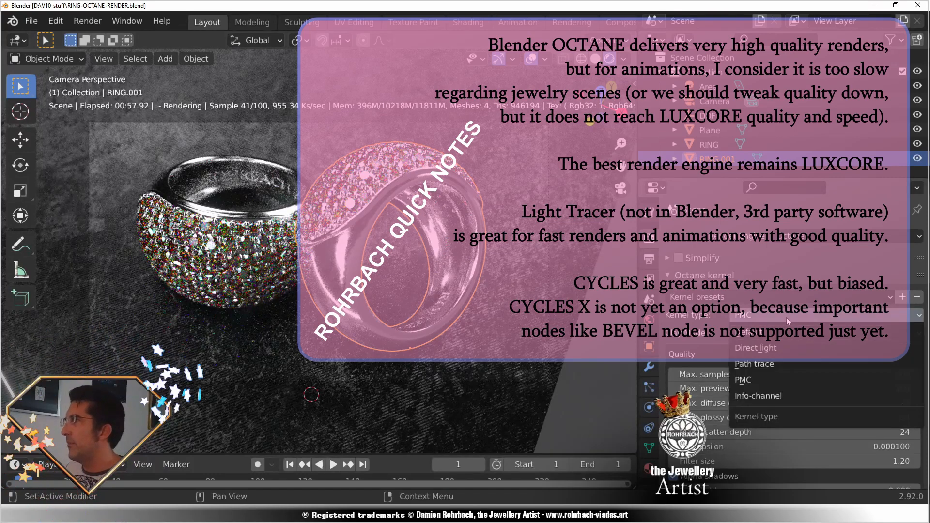
click(739, 379)
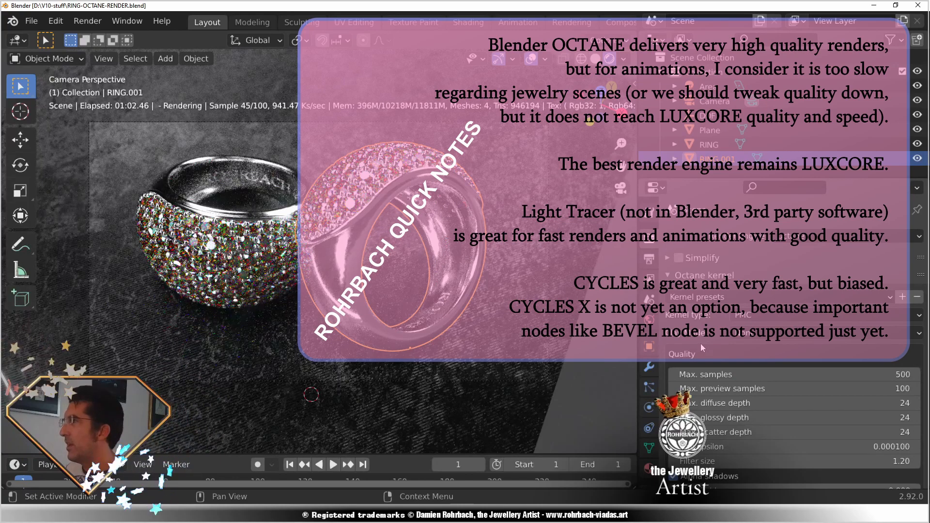
click(756, 315)
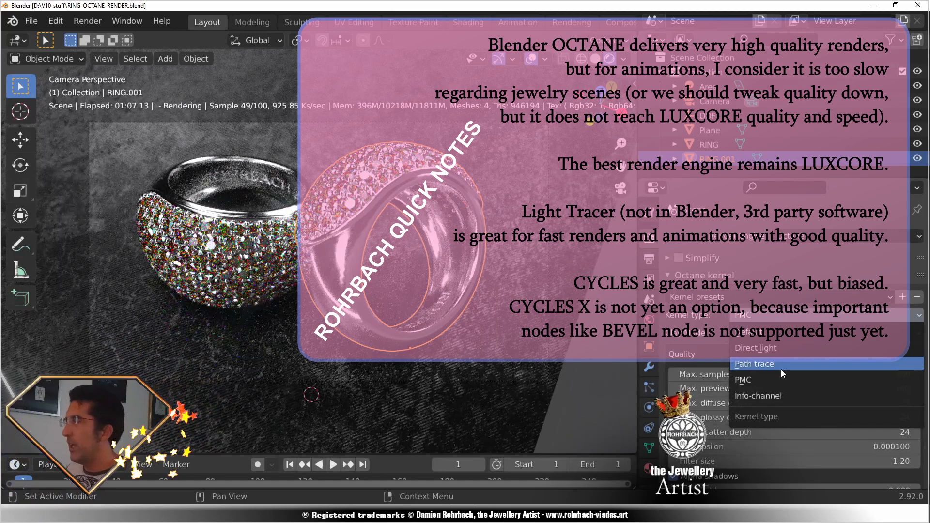
click(714, 333)
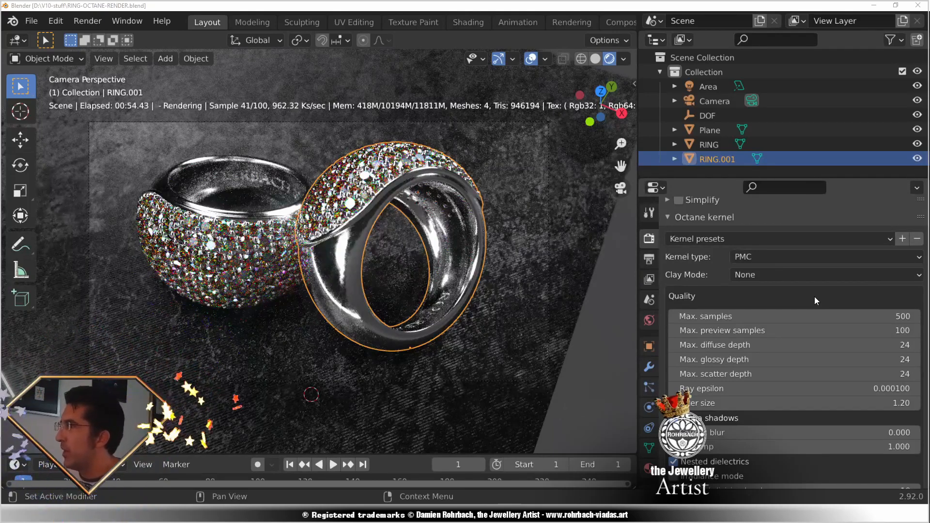
click(775, 258)
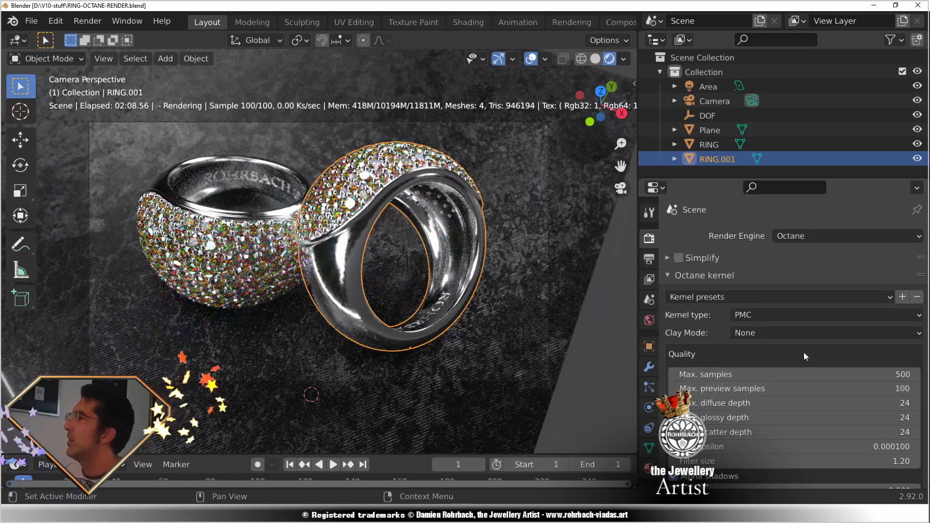
scroll(788, 358, down, 1)
scroll(789, 358, down, 1)
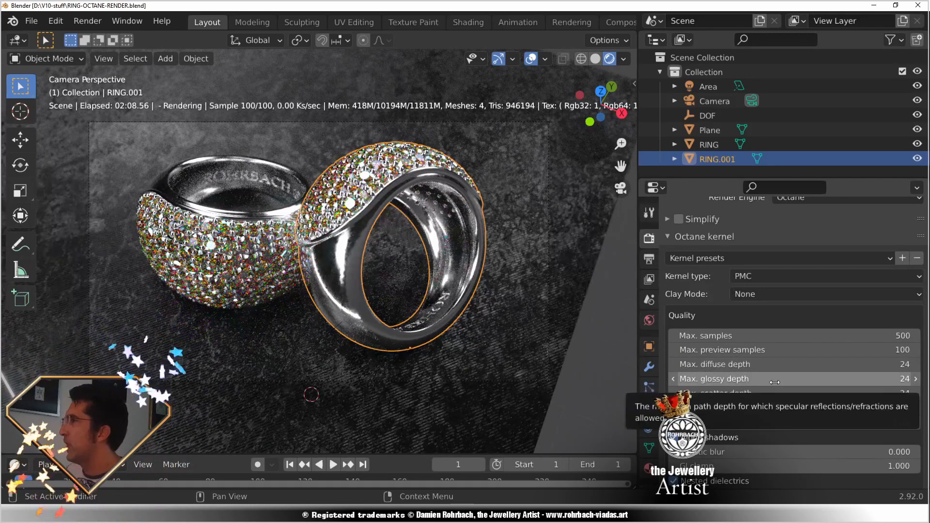
scroll(769, 358, down, 4)
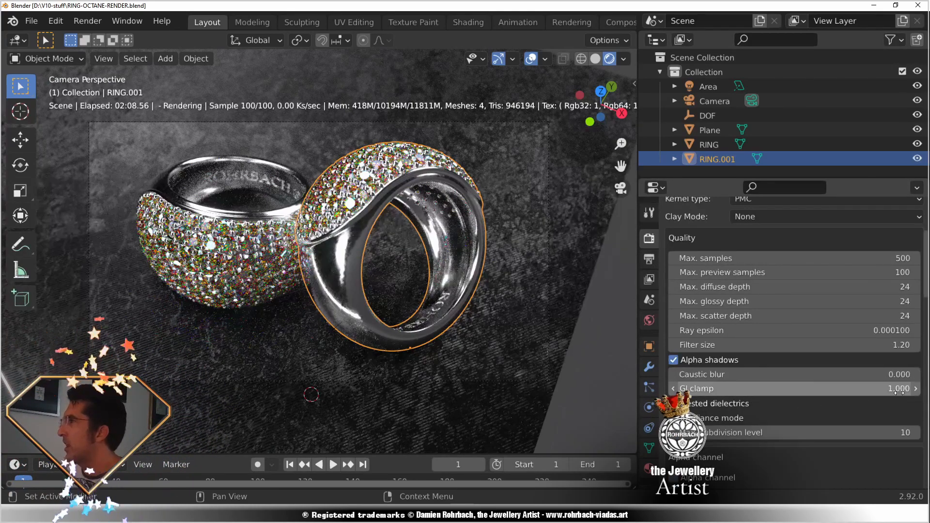
scroll(771, 258, up, 6)
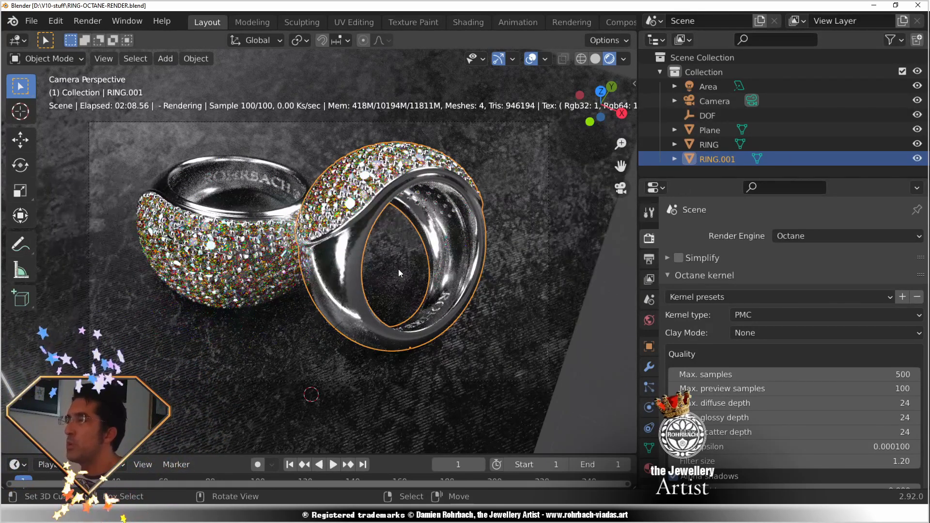
View the scene from outside the camera and choose Texture Environment as the world's Octane environment.
middle_drag(402, 257, 447, 284)
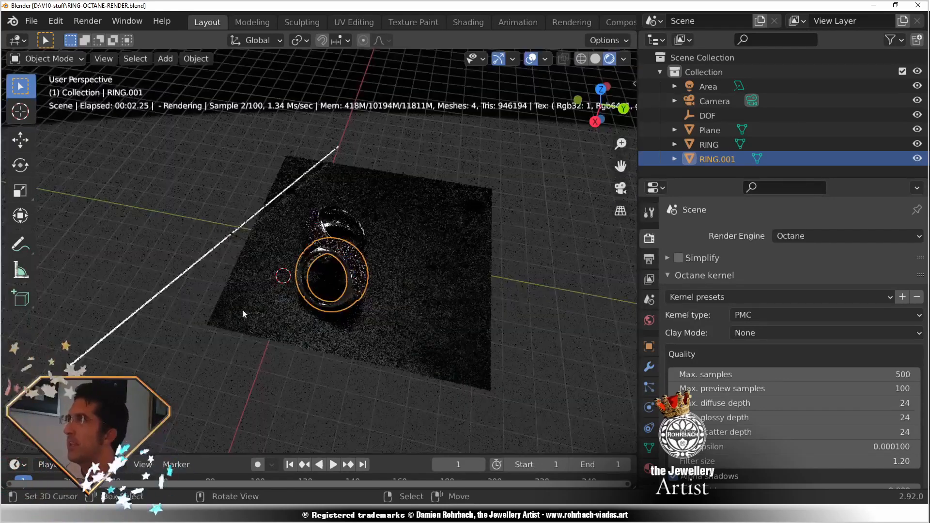
middle_drag(243, 309, 432, 319)
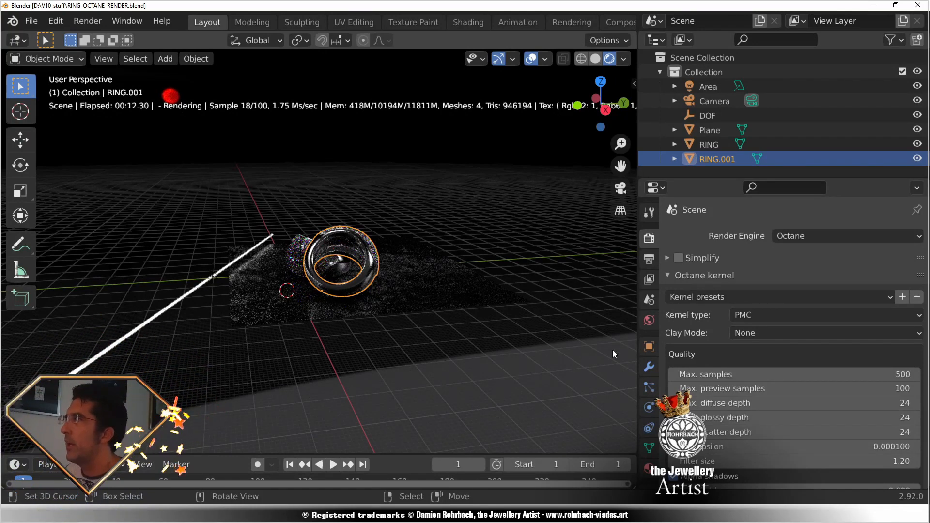
click(651, 322)
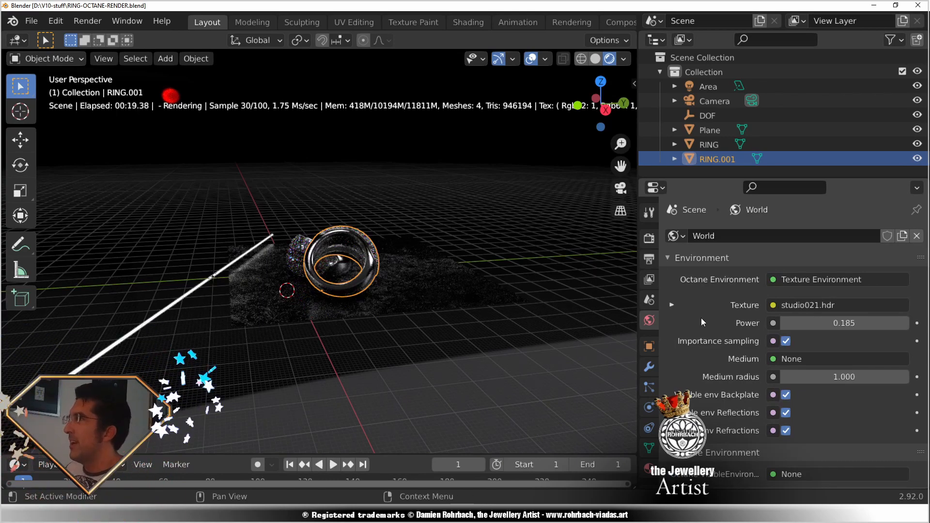
click(838, 277)
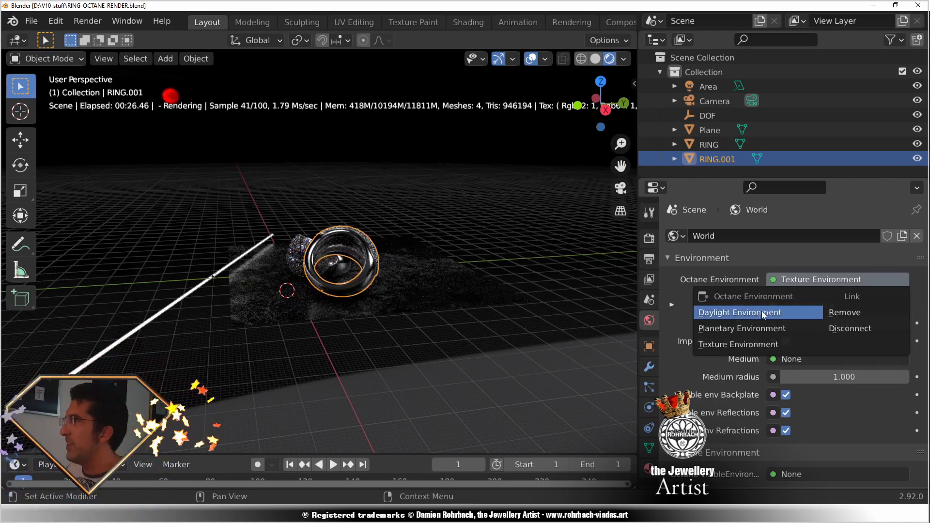
click(740, 345)
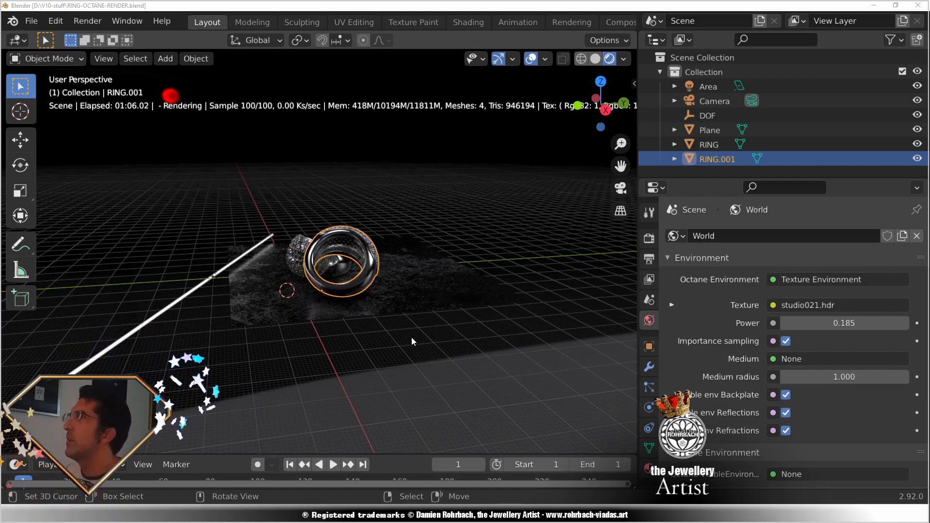
Switch to the Shading workspace and select the ground plane to show its GROUND material nodes.
click(468, 22)
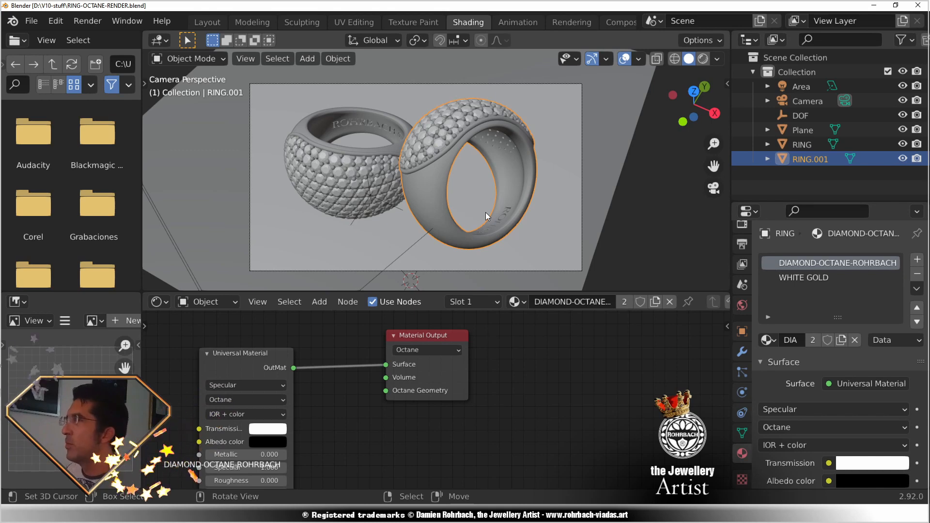
click(618, 133)
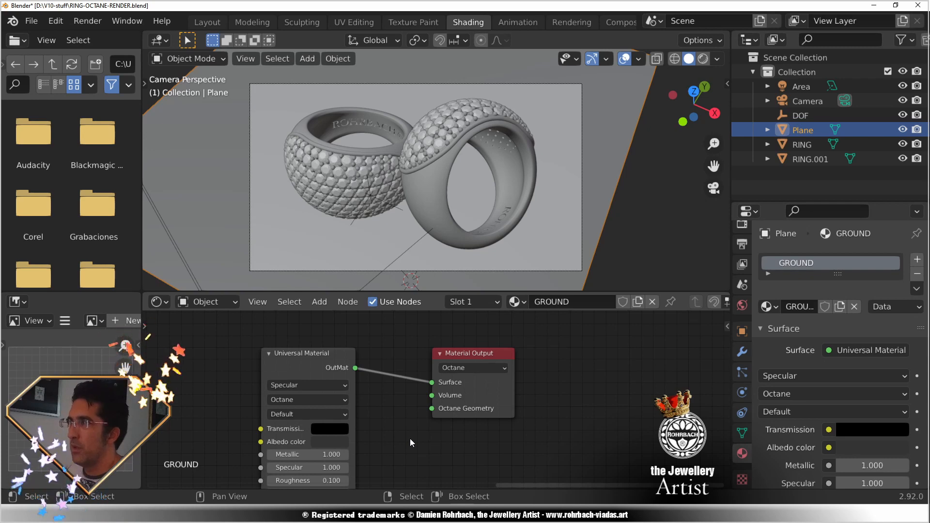
click(491, 370)
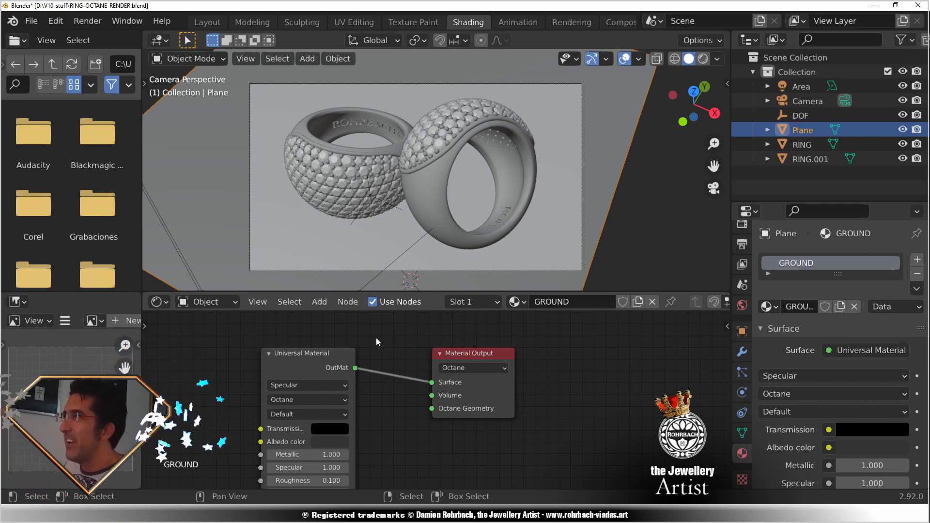
click(320, 302)
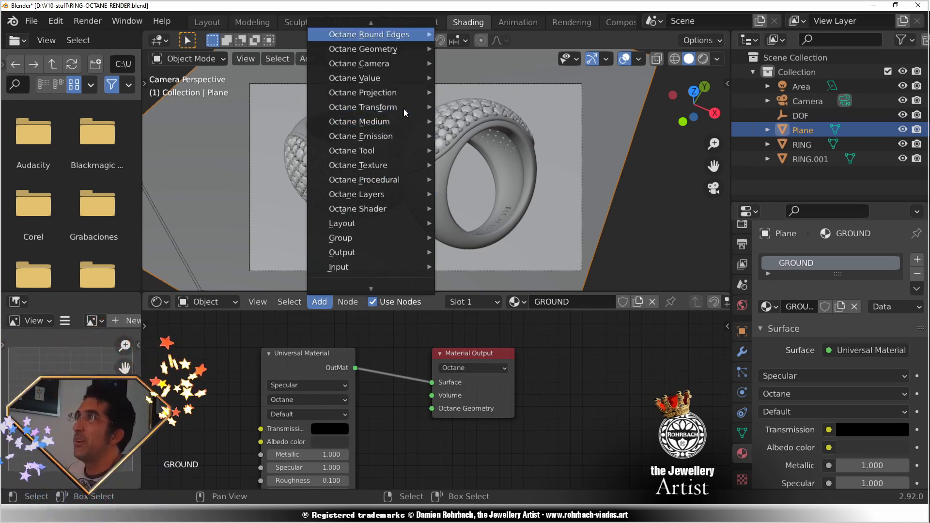
mouse_move(398, 121)
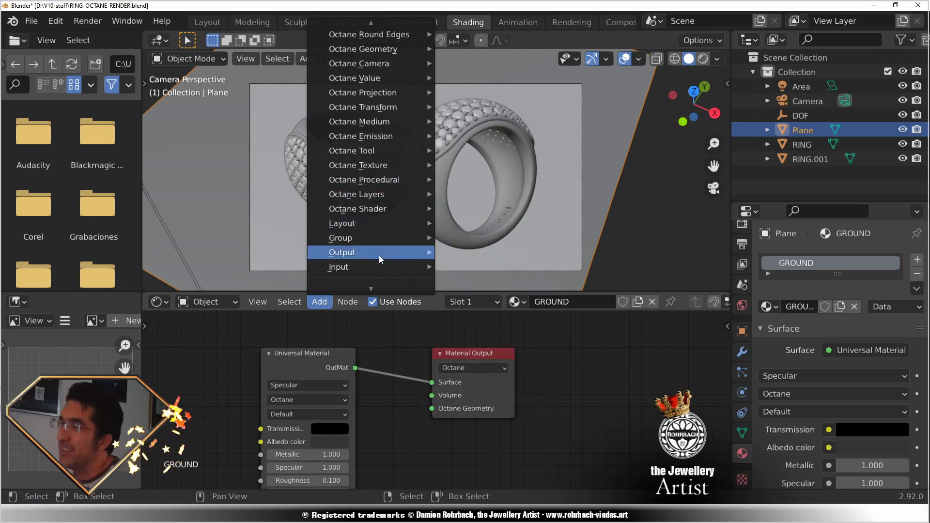
mouse_move(379, 255)
mouse_move(363, 121)
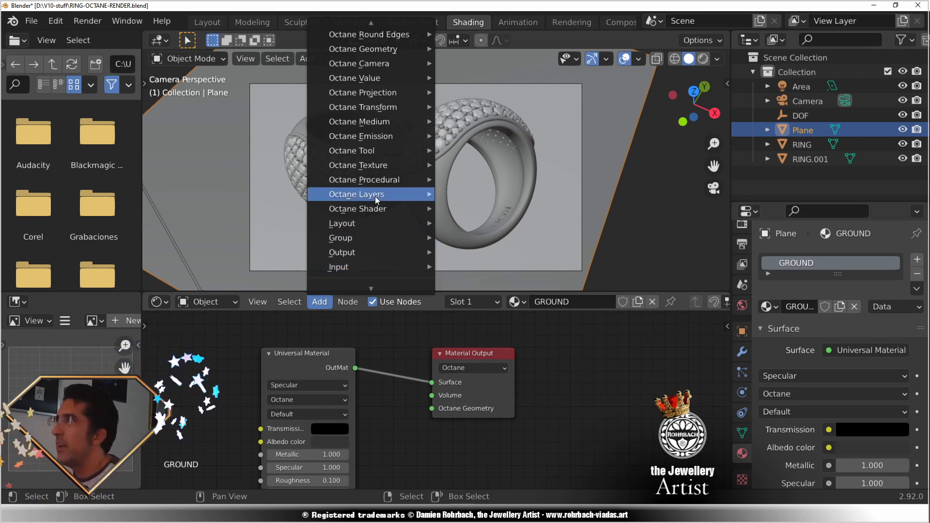
mouse_move(387, 181)
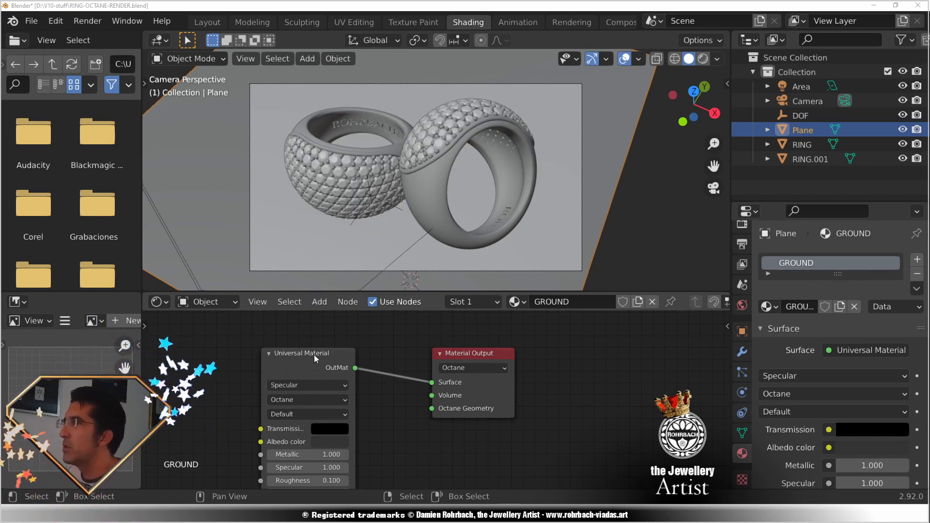
Move the Material Output node farther away from the Universal Material node and deselect it.
drag(455, 354, 492, 338)
click(409, 428)
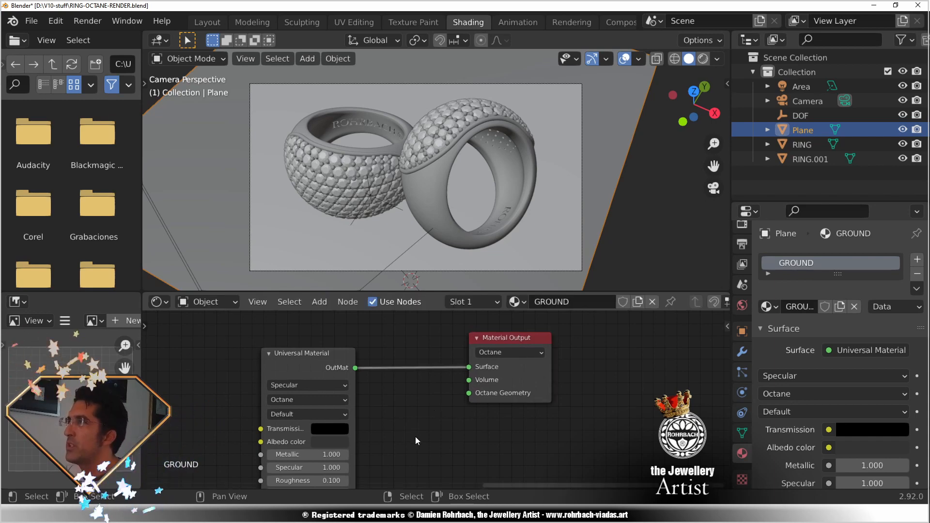
Examine the Universal Material node of the GROUND material, from its transmission and roughness settings down to its normal input.
scroll(415, 437, down, 3)
scroll(415, 437, down, 3)
middle_drag(427, 451, 432, 388)
scroll(432, 388, up, 4)
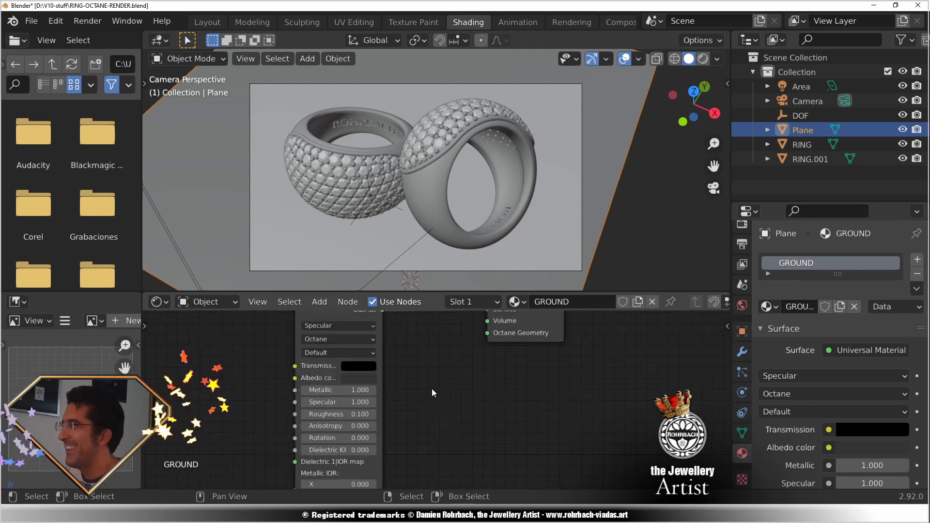
scroll(430, 393, down, 5)
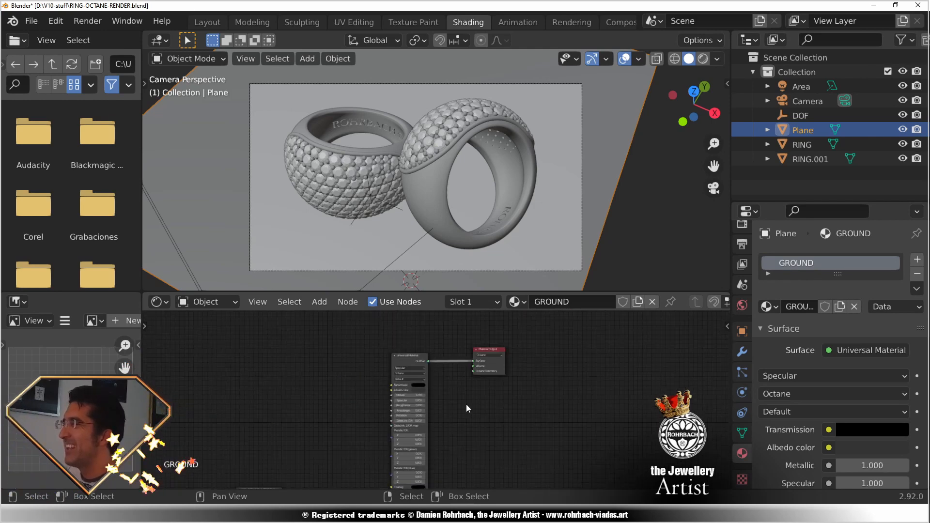
middle_drag(466, 404, 510, 466)
scroll(459, 391, up, 4)
scroll(463, 386, down, 5)
scroll(500, 396, up, 6)
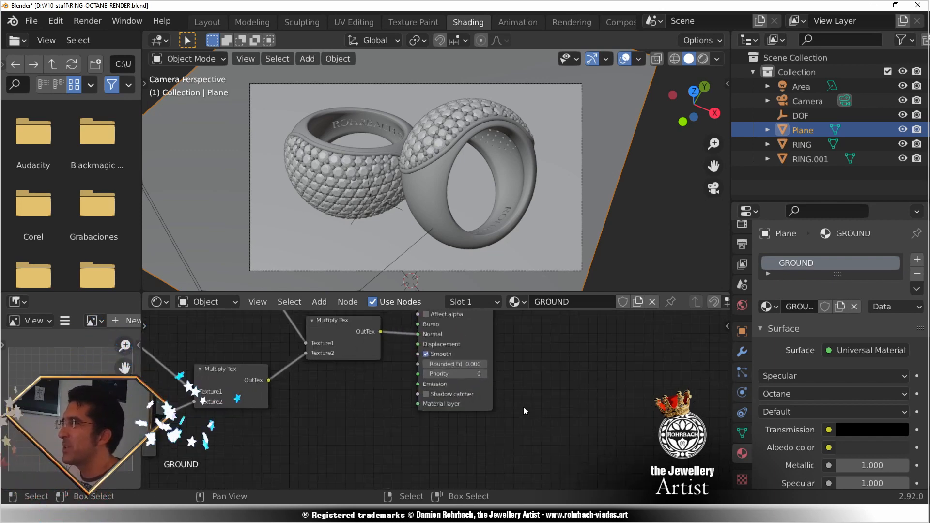
scroll(551, 401, down, 5)
middle_drag(549, 385, 514, 429)
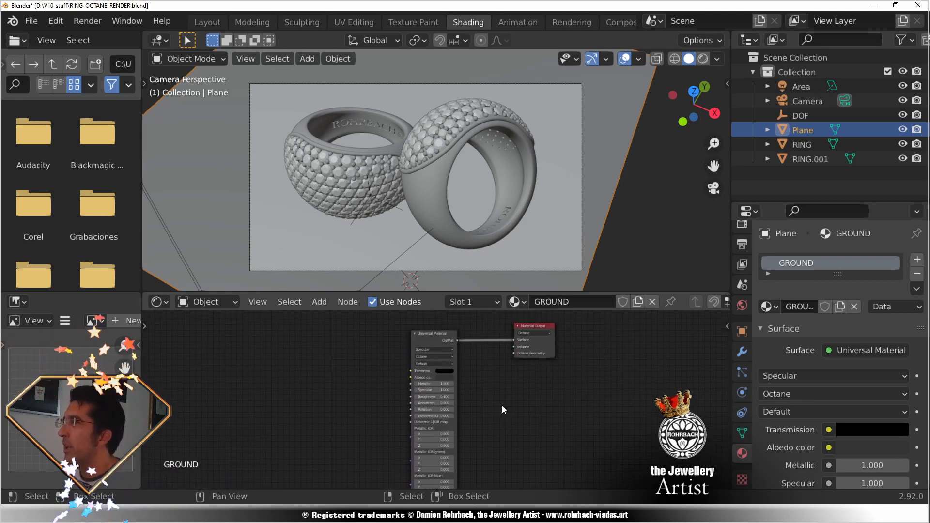
scroll(504, 401, up, 6)
scroll(505, 401, up, 2)
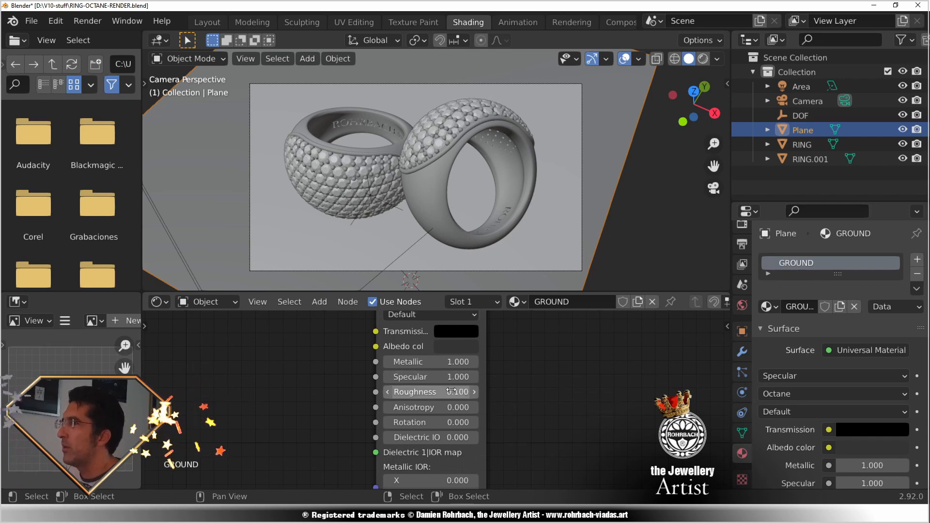
scroll(548, 399, down, 5)
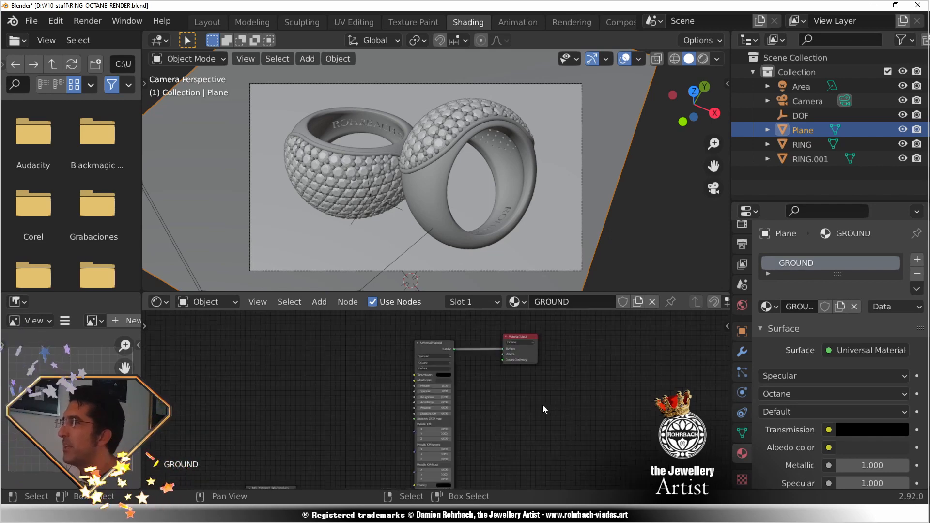
Examine the Marble, Sine Wave and Multiply texture nodes that feed the normal input of the GROUND material.
middle_drag(543, 405, 517, 449)
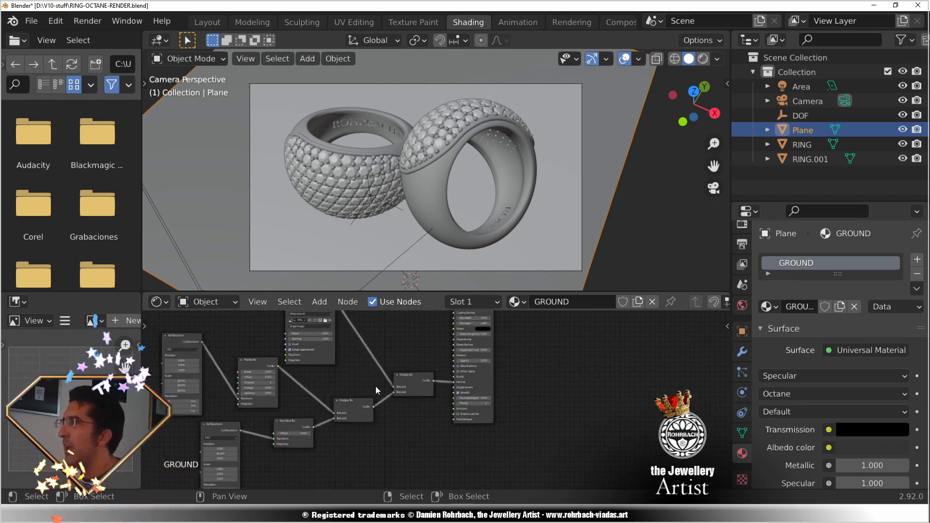
scroll(376, 387, up, 4)
scroll(382, 417, down, 5)
middle_drag(289, 376, 439, 431)
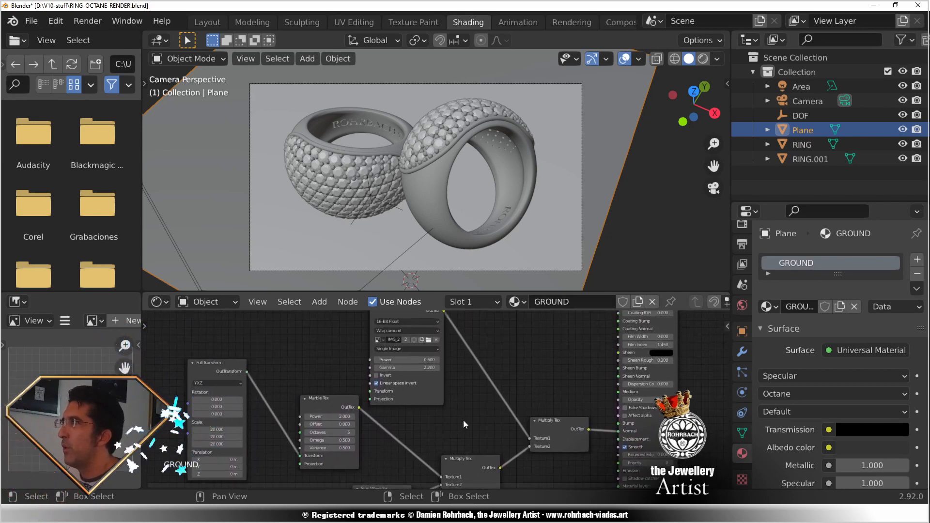
scroll(473, 402, down, 6)
scroll(456, 399, up, 6)
scroll(457, 398, up, 2)
middle_drag(457, 398, 392, 322)
scroll(464, 426, down, 1)
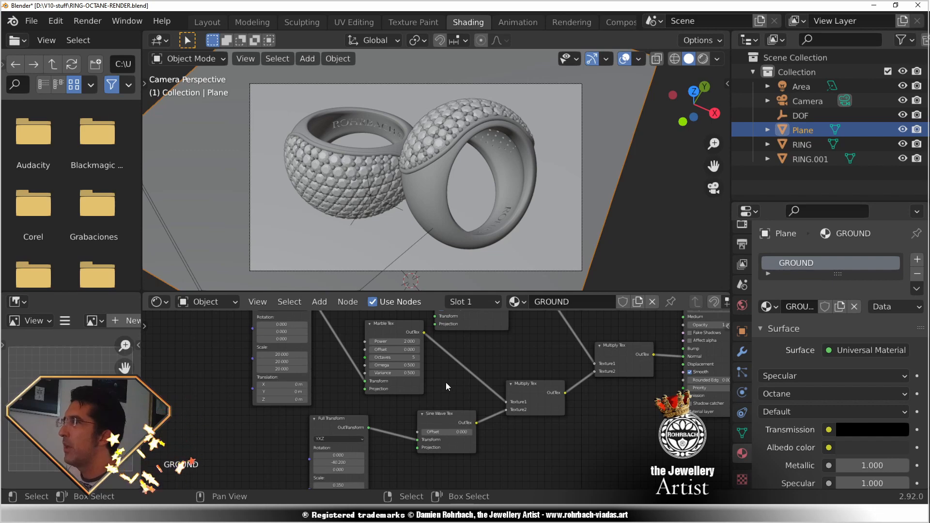
scroll(423, 409, up, 4)
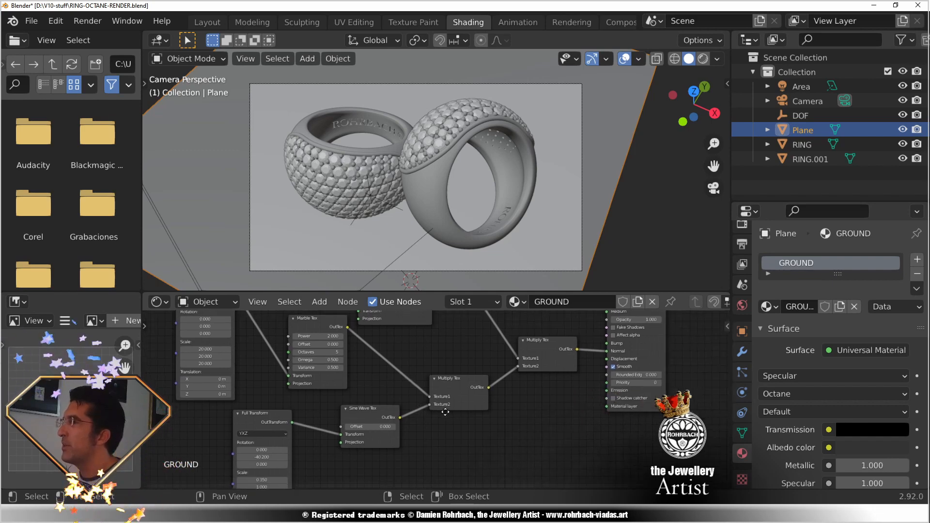
click(386, 348)
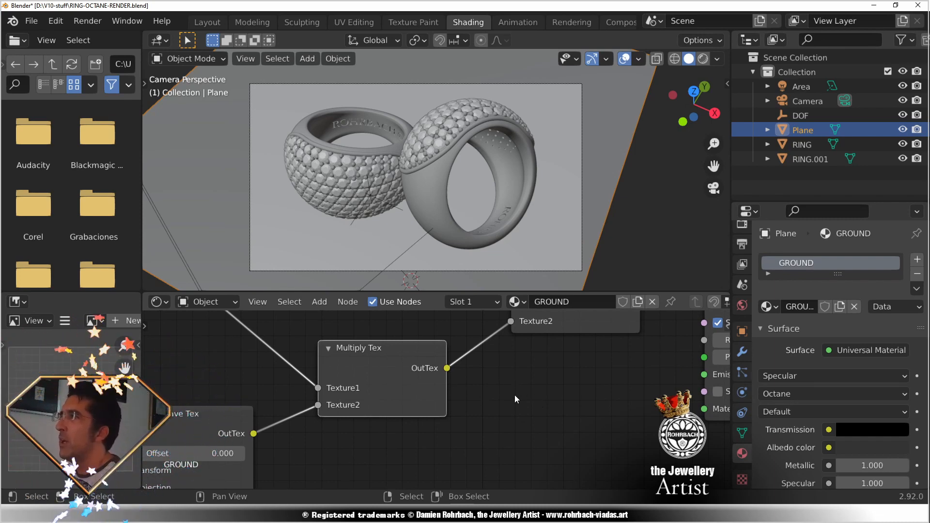
scroll(510, 391, down, 4)
middle_drag(390, 367, 431, 387)
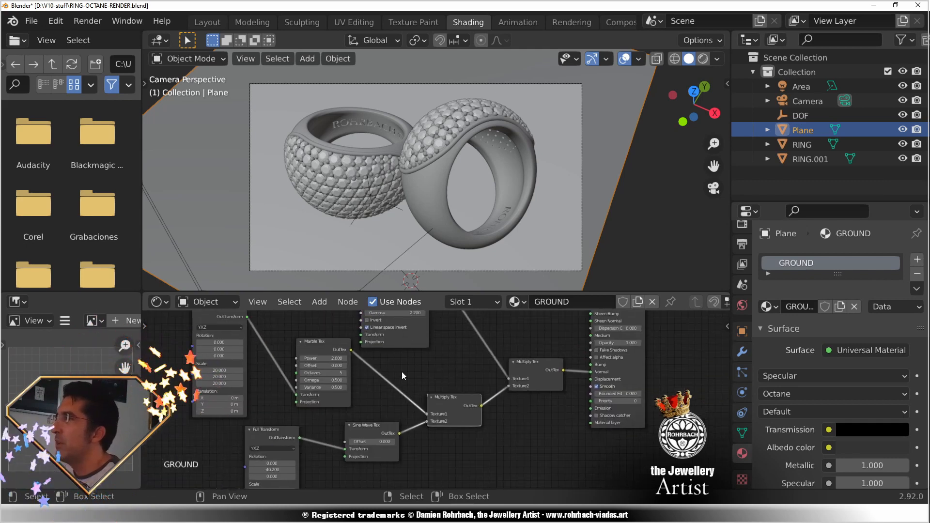
Trace how the image, Marble and Sine Wave textures combine through the two Multiply Tex nodes into the Normal input.
middle_drag(464, 332, 456, 369)
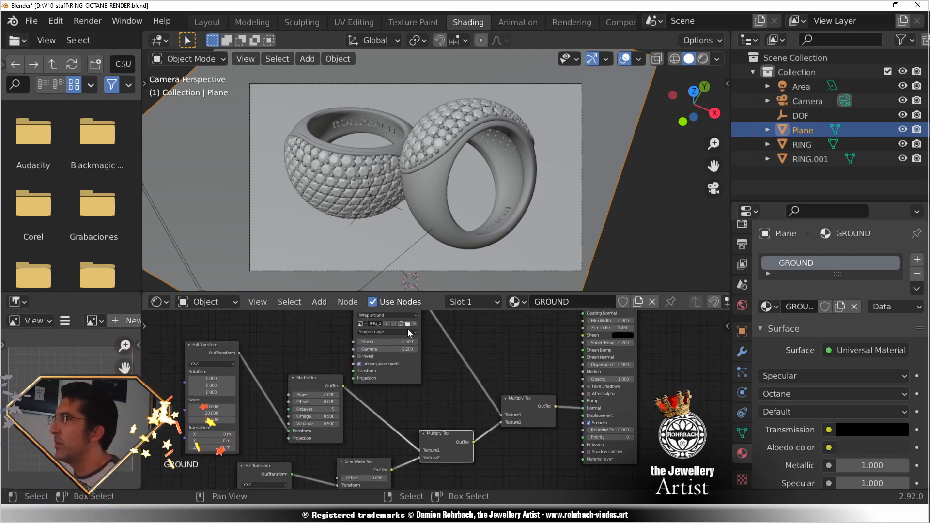
scroll(469, 390, up, 1)
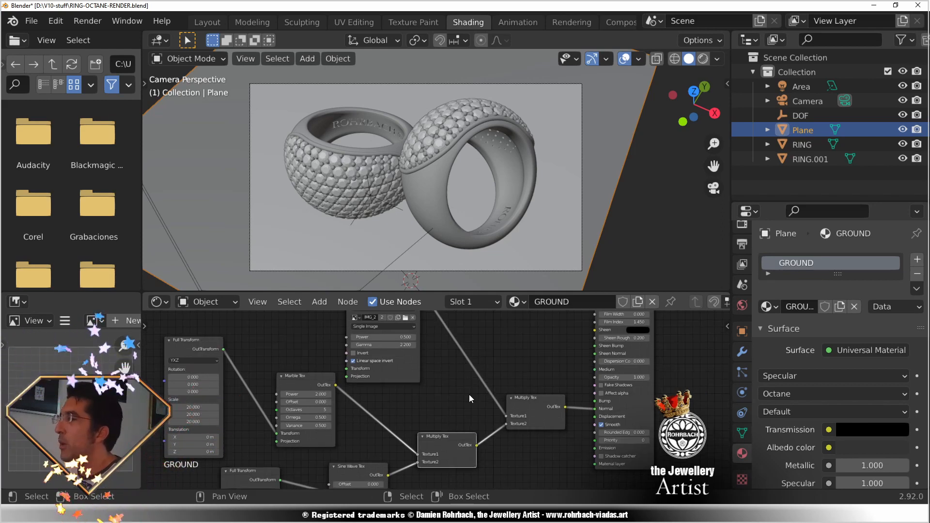
middle_drag(469, 406, 453, 388)
scroll(453, 388, up, 6)
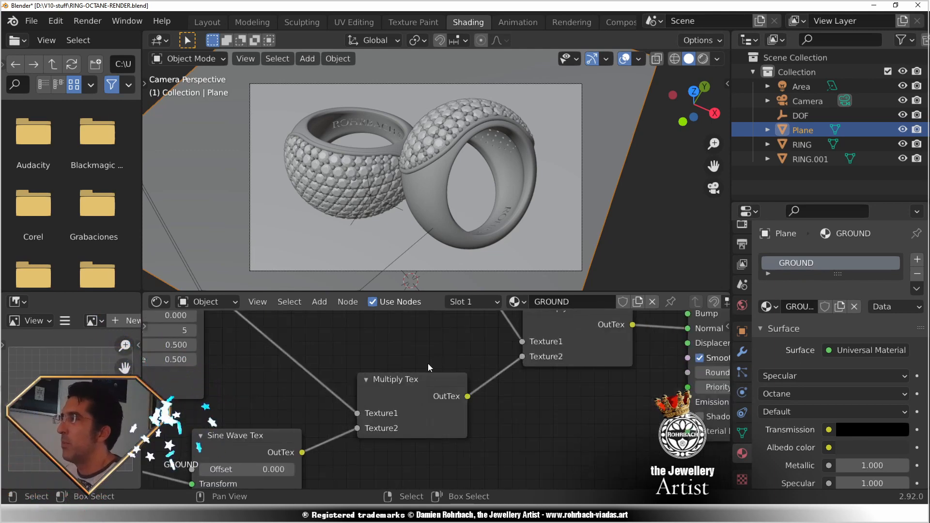
scroll(429, 368, down, 8)
middle_drag(329, 386, 383, 436)
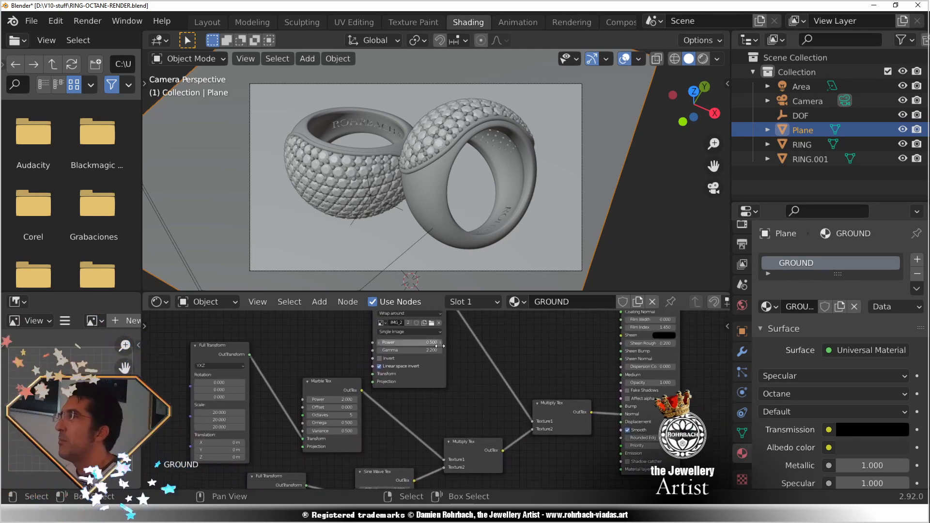
middle_drag(459, 420, 448, 393)
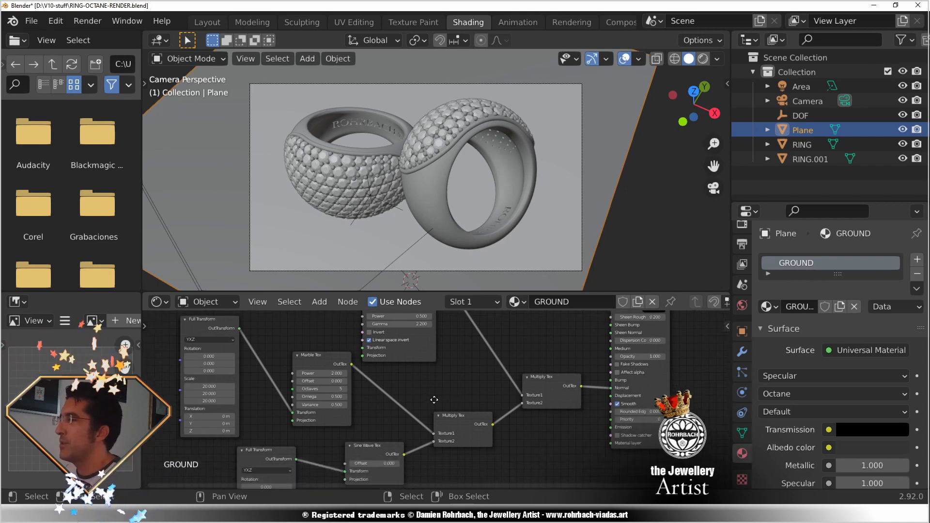
Show the viewport in rendered mode and inspect the ground plane's surface pattern close up alongside its texture nodes.
click(703, 59)
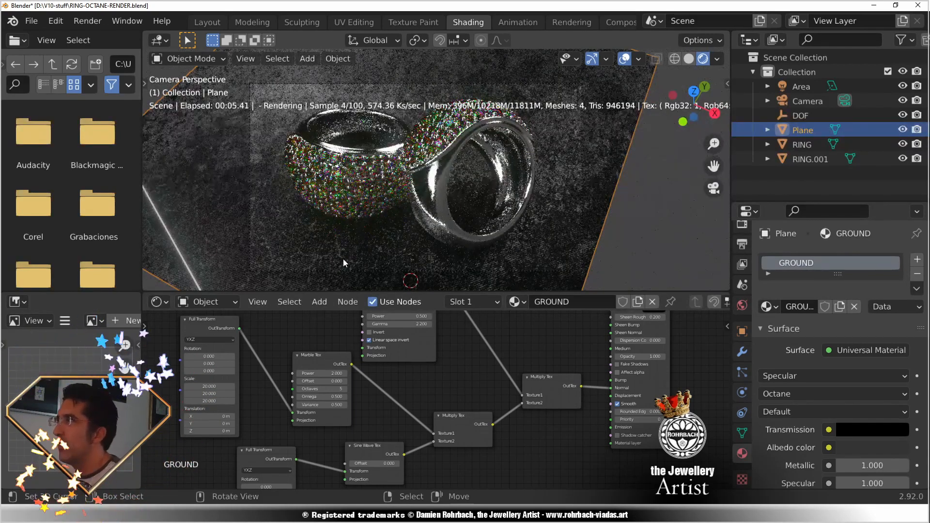
middle_drag(333, 253, 393, 210)
shift+middle_drag(298, 246, 455, 162)
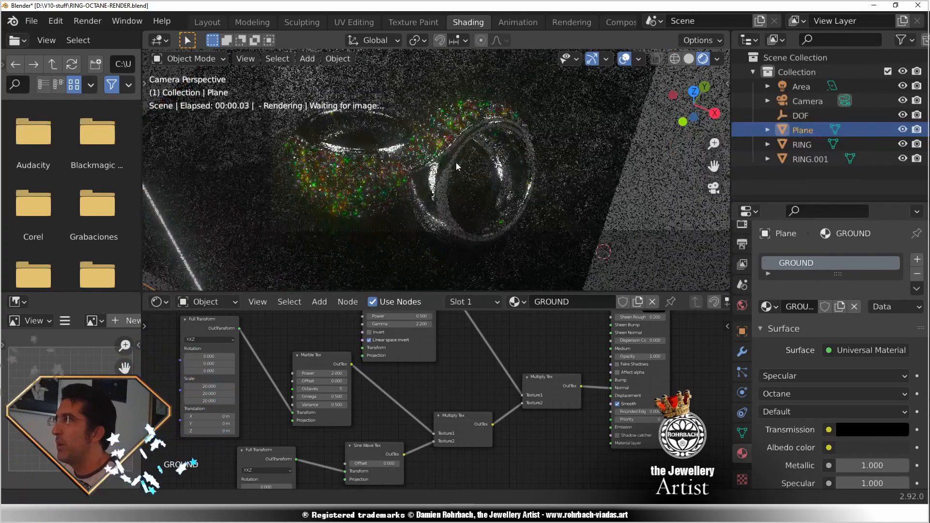
scroll(456, 161, up, 3)
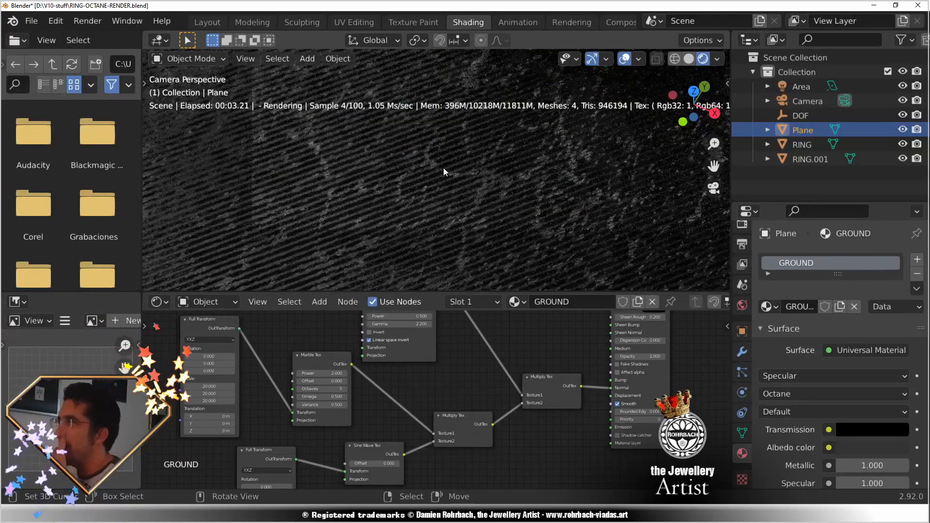
middle_drag(391, 411, 385, 362)
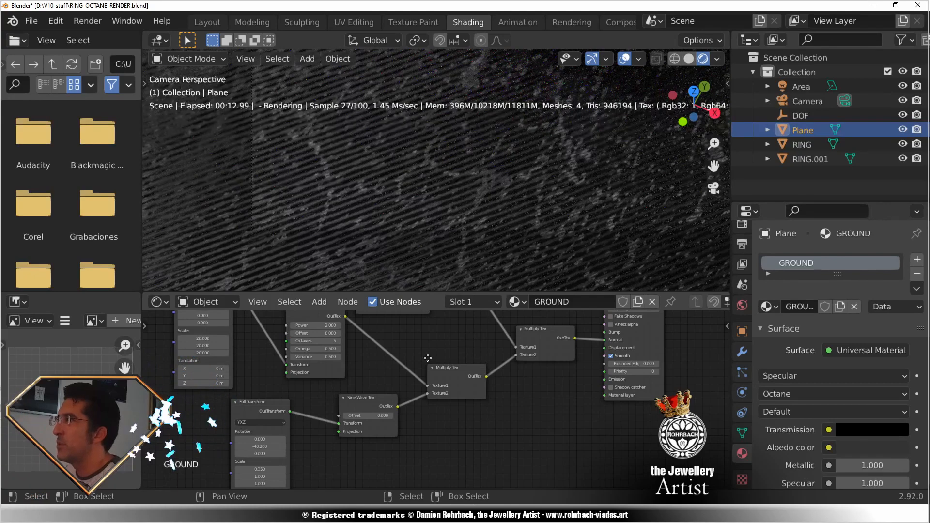
middle_drag(428, 358, 384, 384)
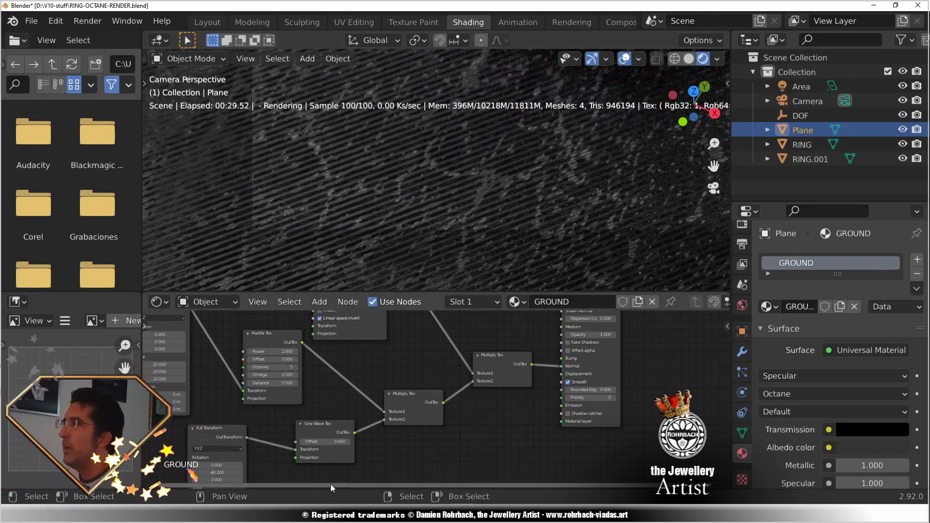
Disconnect the Sine Wave texture from the first Multiply Tex node and inspect the ground around the rings in the render.
drag(383, 419, 373, 448)
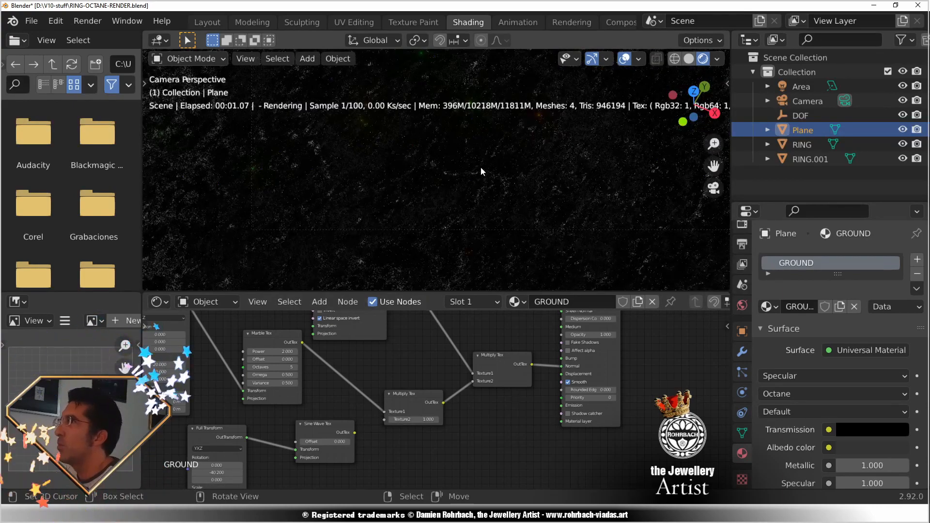
click(491, 208)
scroll(491, 211, down, 2)
shift+middle_drag(538, 150, 508, 164)
scroll(508, 164, up, 4)
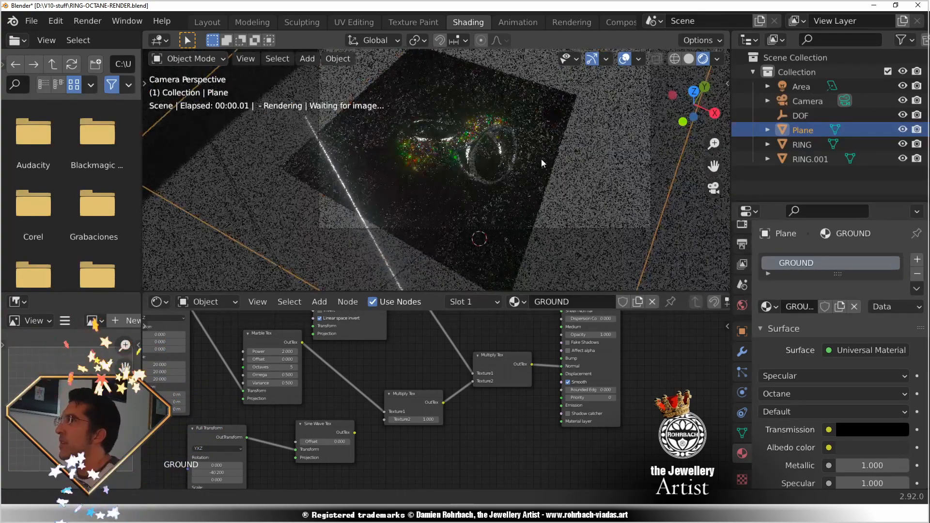
scroll(524, 176, up, 2)
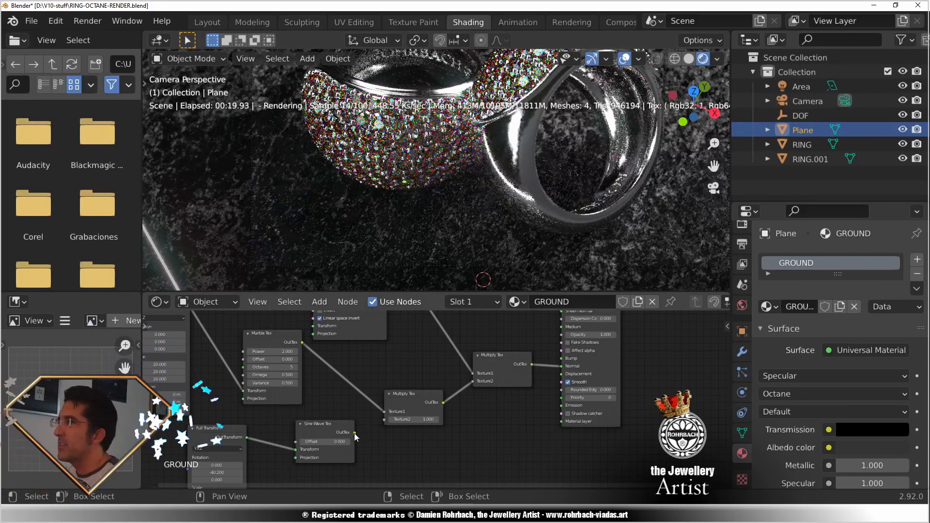
Connect the Sine Wave output directly to the Universal Material's Normal input and move both Multiply Tex nodes clear of the link.
drag(355, 432, 562, 374)
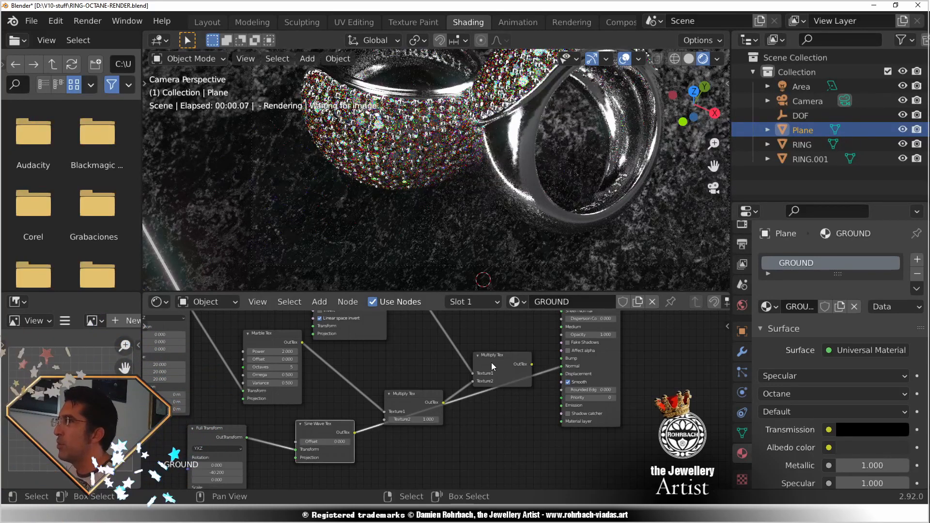
drag(408, 391, 375, 362)
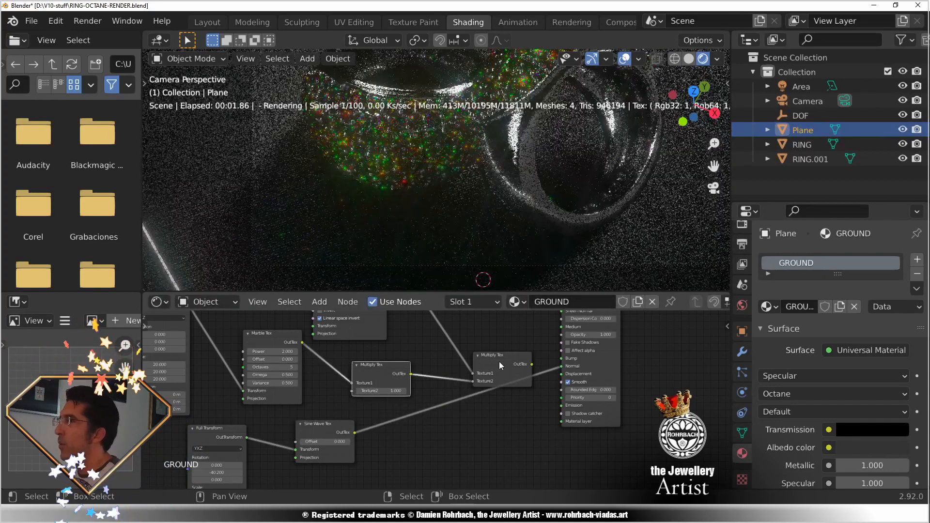
drag(499, 362, 475, 343)
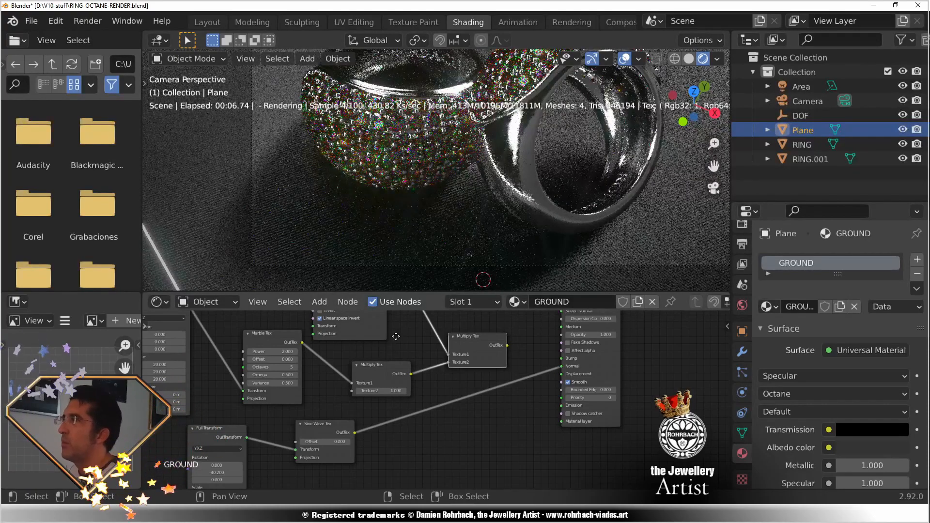
middle_drag(396, 336, 361, 407)
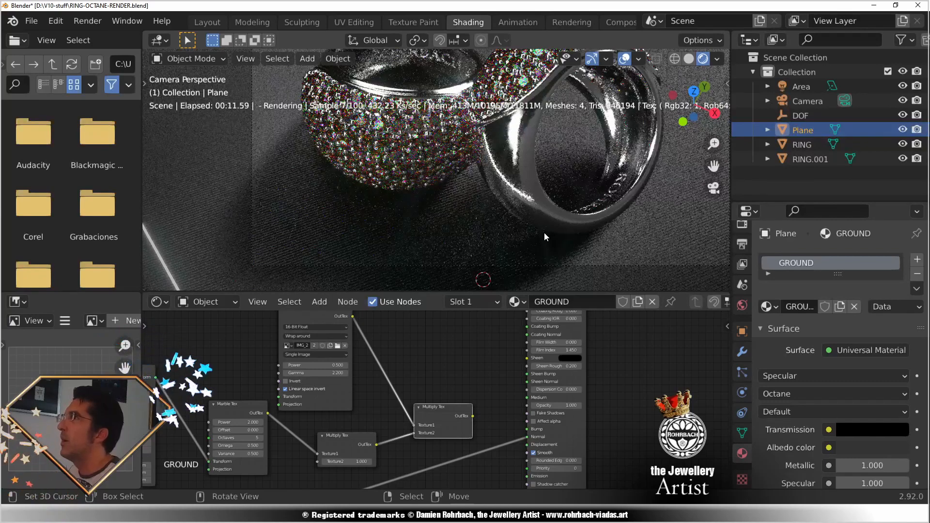
middle_drag(554, 193, 463, 223)
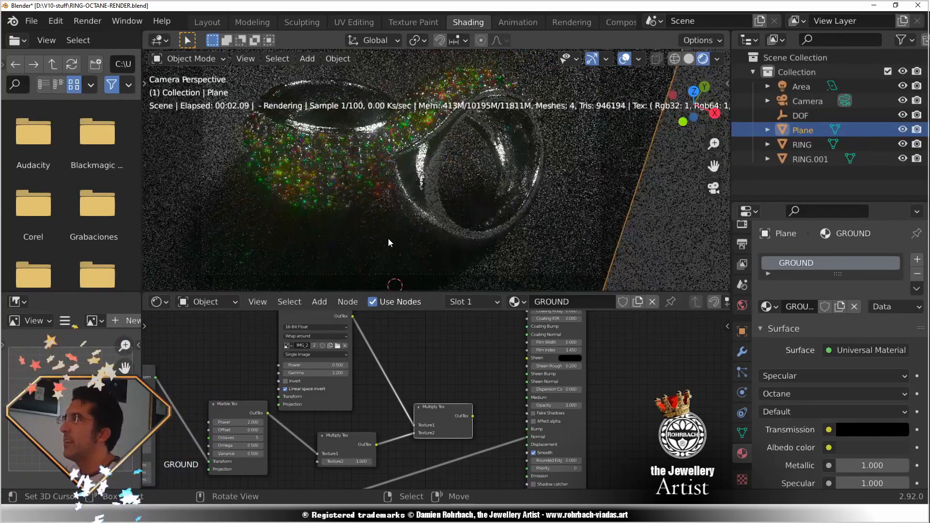
Examine the rotation, scale and translation settings of the Full Transform node that drives the Sine Wave texture.
middle_drag(302, 401, 390, 356)
scroll(390, 357, up, 4)
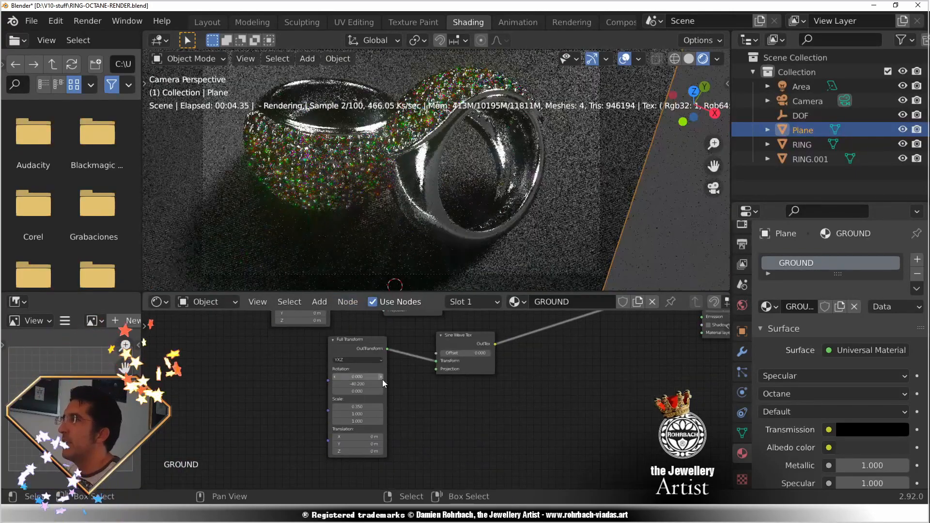
scroll(414, 394, down, 1)
middle_drag(420, 402, 437, 427)
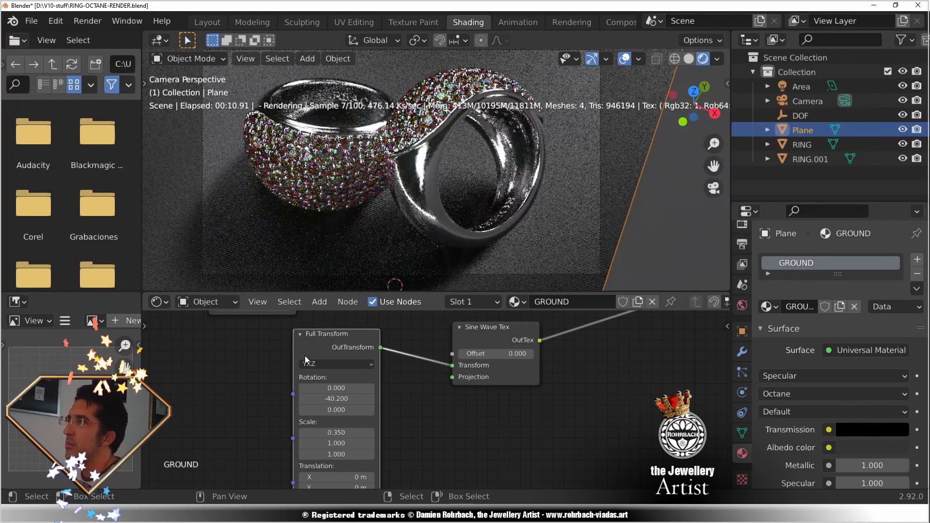
scroll(406, 449, down, 1)
scroll(410, 448, up, 2)
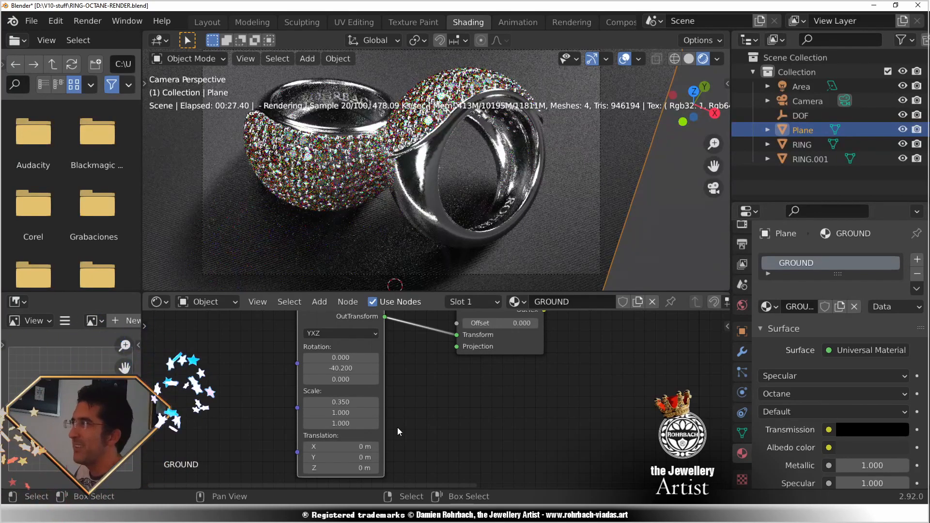
middle_drag(503, 378, 461, 436)
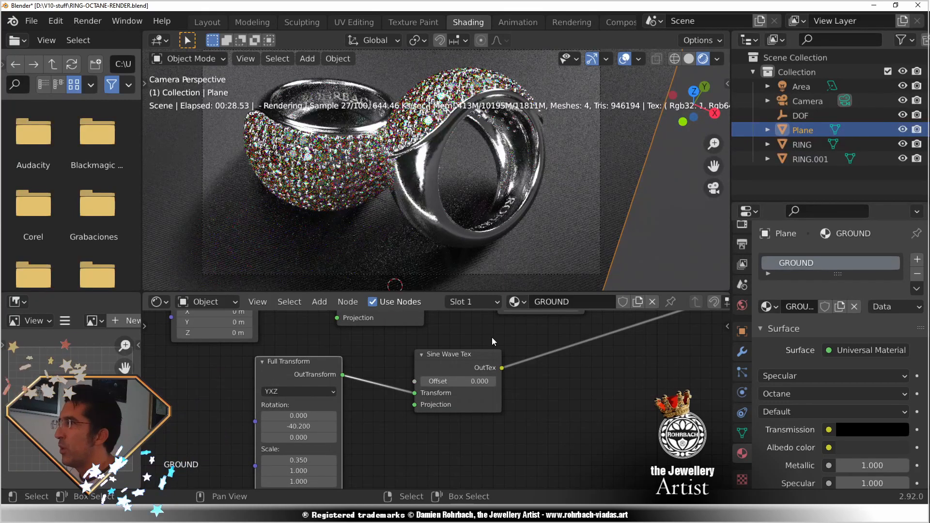
middle_drag(448, 437, 539, 373)
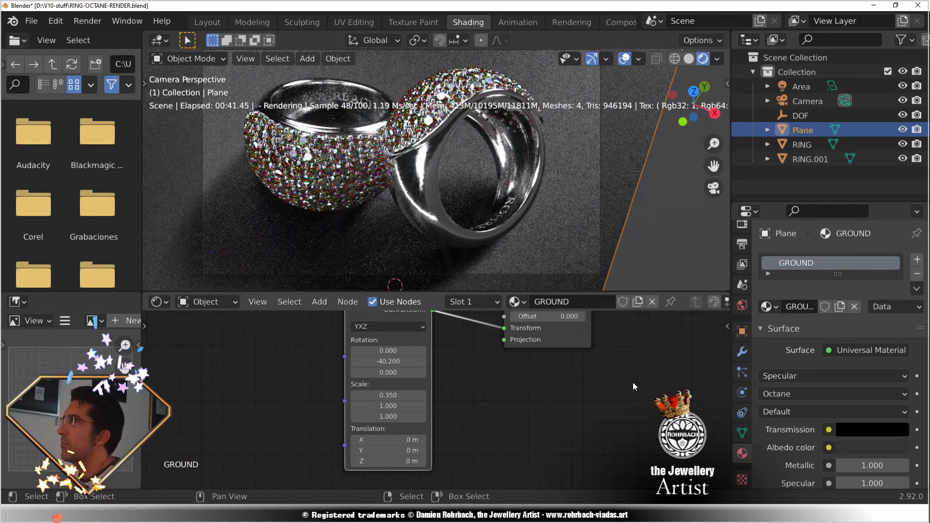
middle_drag(517, 447, 398, 521)
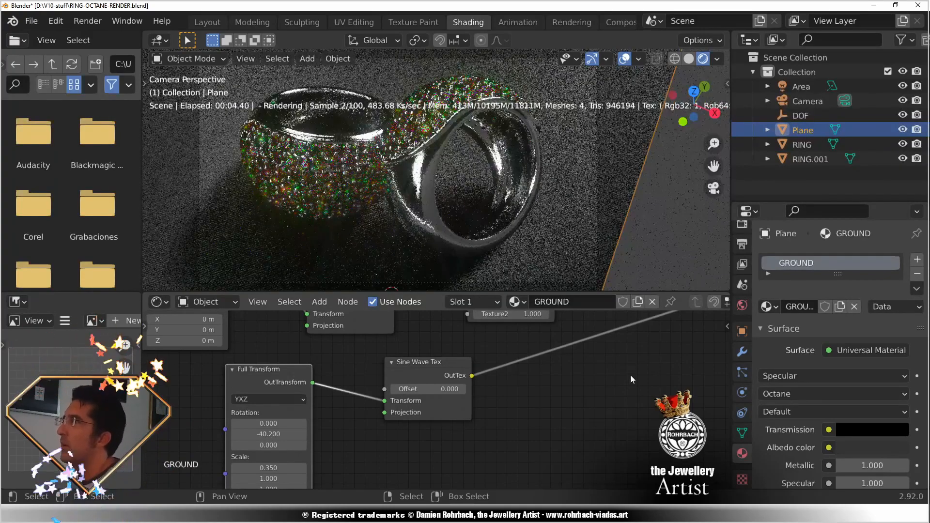
Connect the Sine Wave output to the first Multiply Tex node's Texture2 and the final Multiply Tex output to the Normal input.
middle_drag(562, 411, 443, 481)
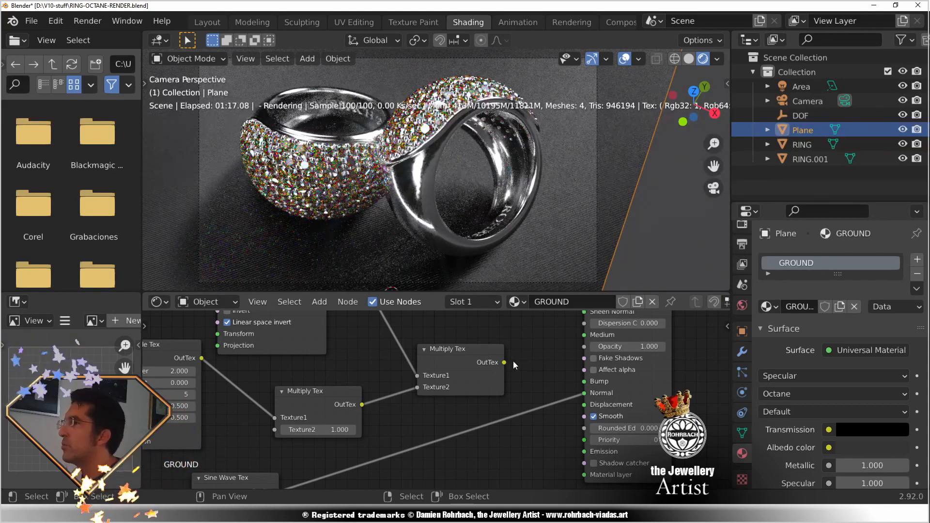
middle_drag(407, 422, 457, 388)
drag(320, 454, 325, 396)
drag(555, 329, 634, 359)
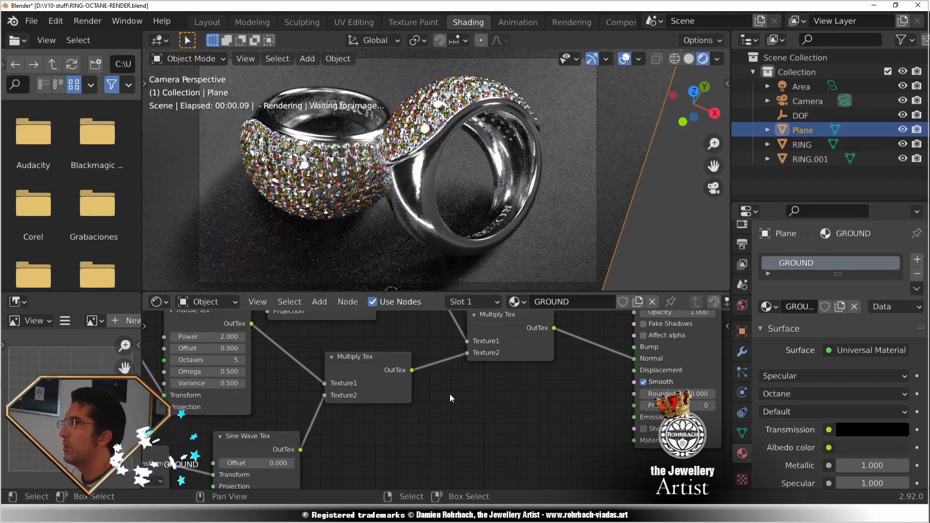
Review the GROUND node tree from the Marble Tex node to the Universal Material and Material Output nodes against the render.
middle_drag(442, 390, 505, 444)
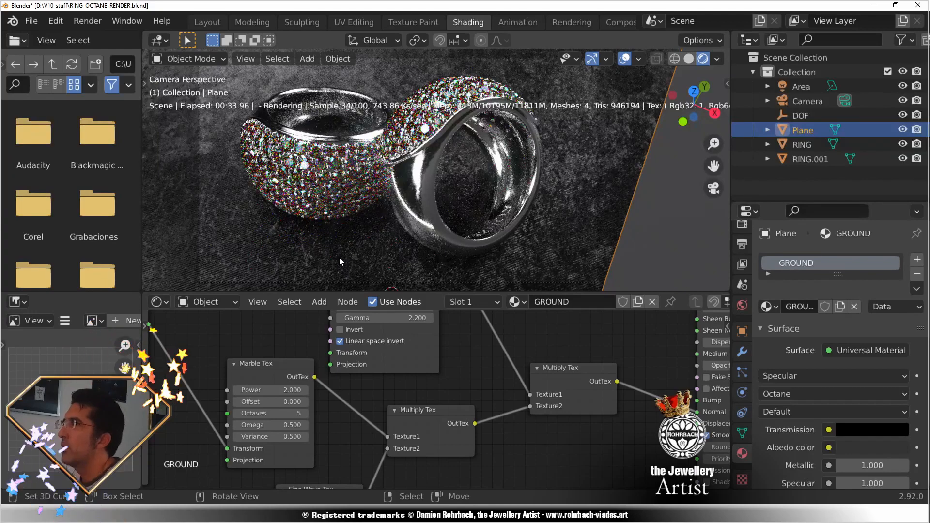
scroll(525, 368, down, 5)
middle_drag(525, 369, 422, 329)
scroll(425, 383, up, 8)
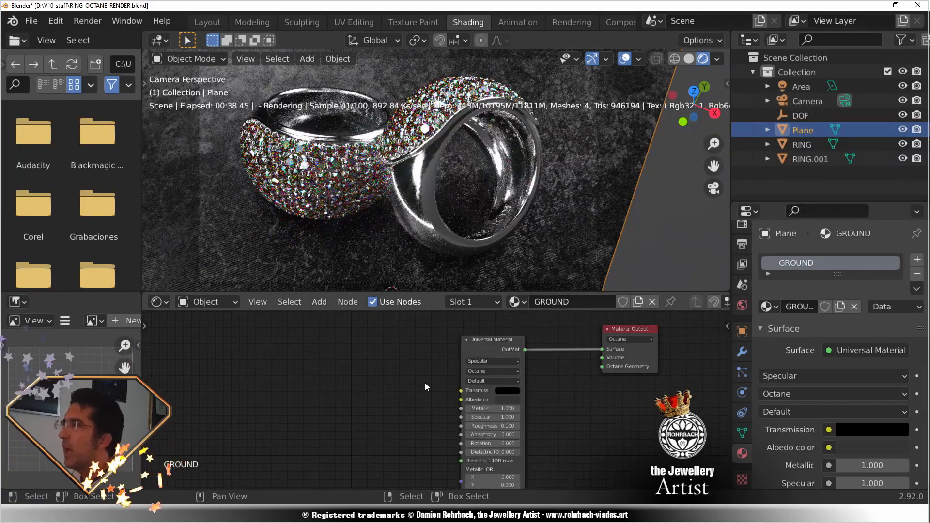
middle_drag(425, 383, 360, 413)
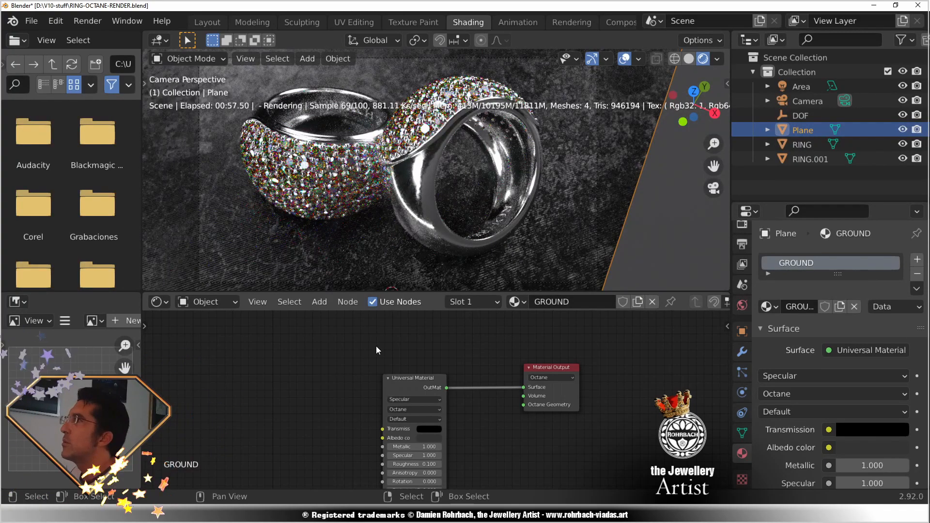
Select RING.001 to show its DIAMOND-OCTANE-ROHRBACH material nodes, switching back to Blender from the BlenderMarket gemstone page.
click(417, 196)
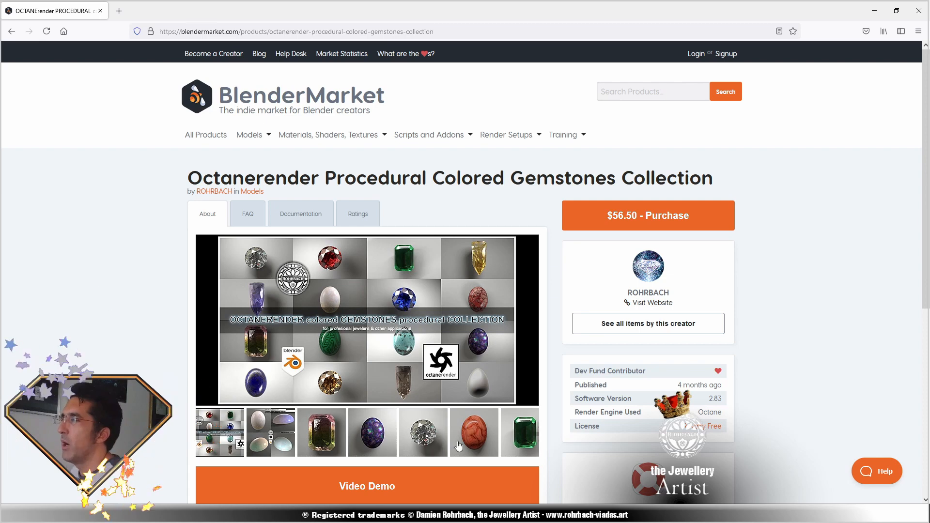
key(alt+Tab)
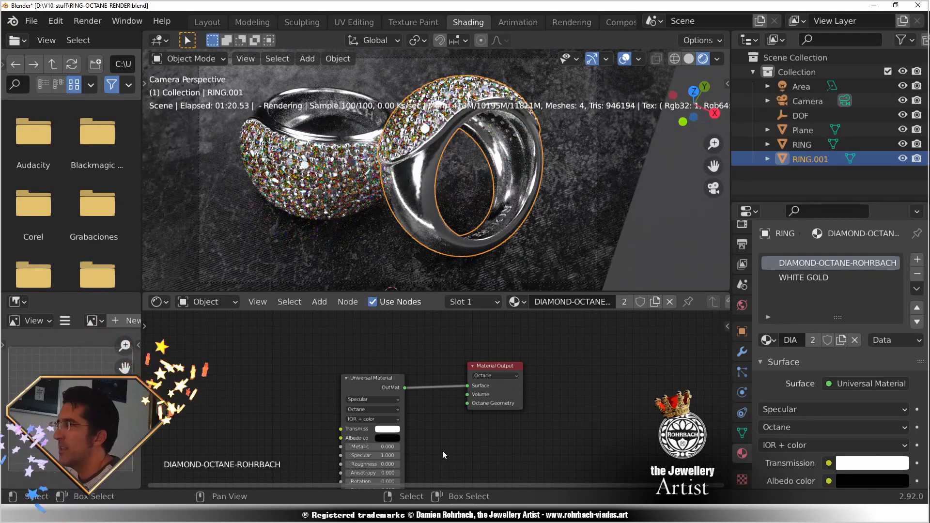
middle_drag(445, 450, 454, 347)
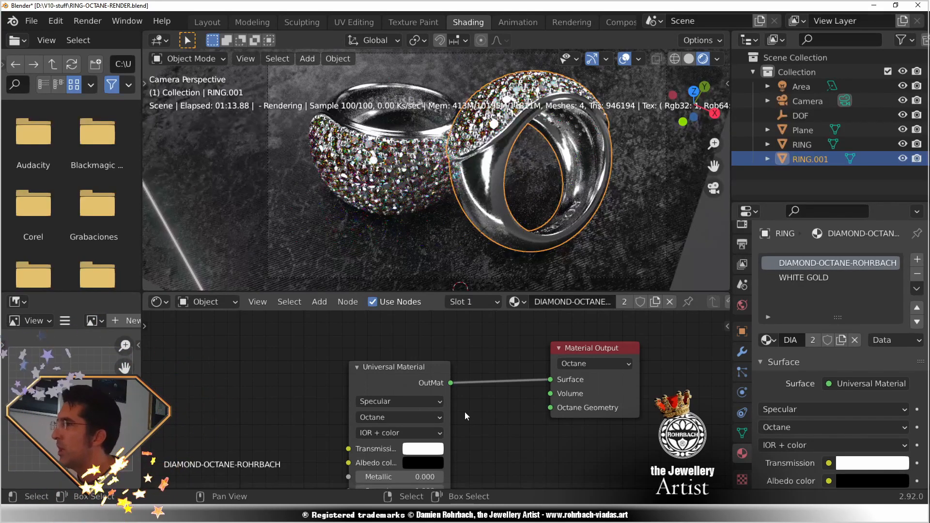
Move the diamond's Material Output node farther from the Universal Material node and check the Universal Material's mode settings.
drag(576, 346, 616, 347)
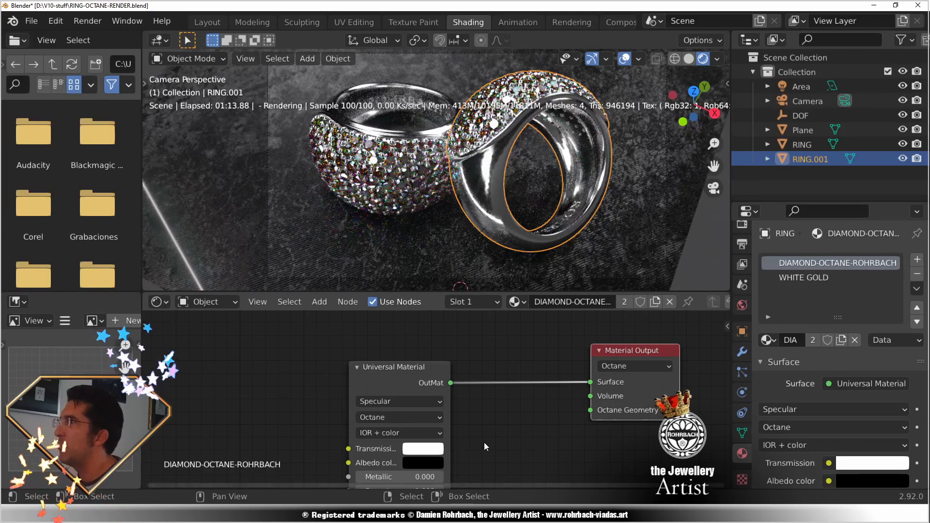
middle_drag(482, 455, 505, 417)
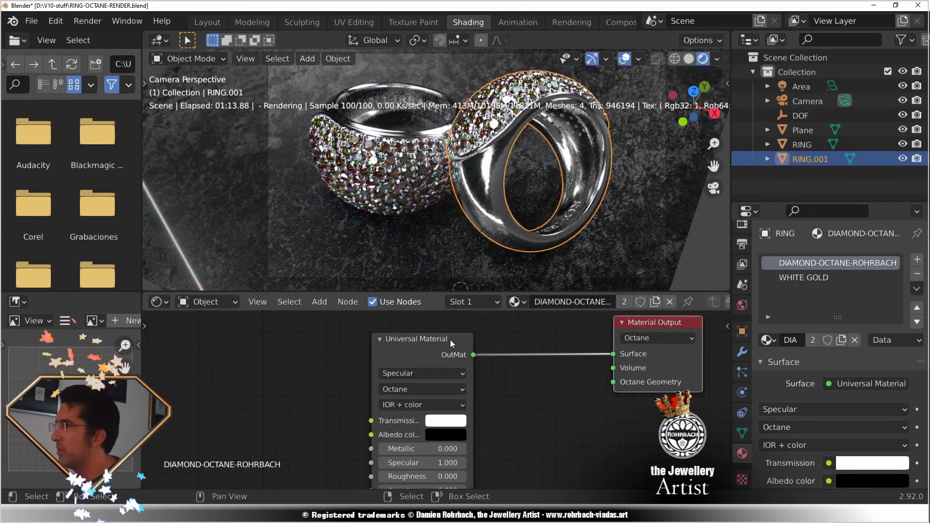
scroll(498, 403, up, 3)
click(437, 386)
click(436, 386)
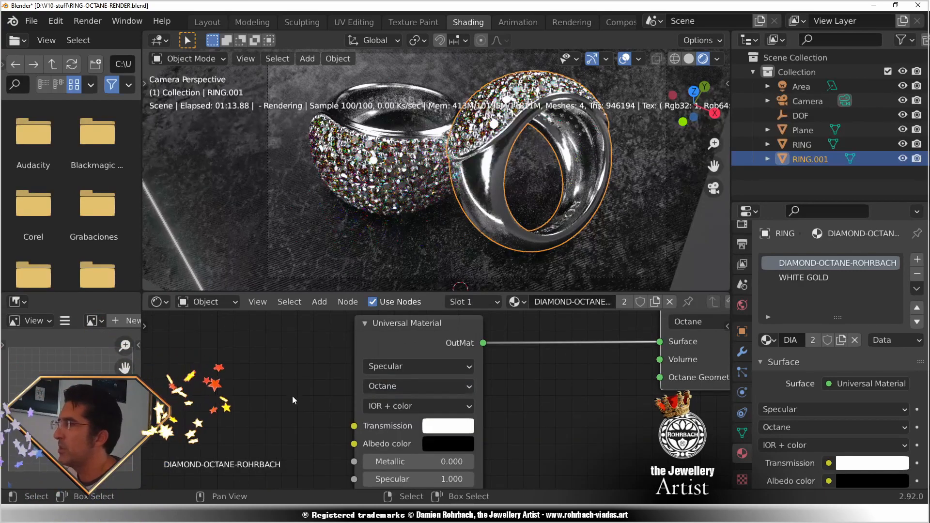
Check the diamond Universal Material's metallic reflection mode options and set its dispersion coefficient to 0.044.
click(422, 406)
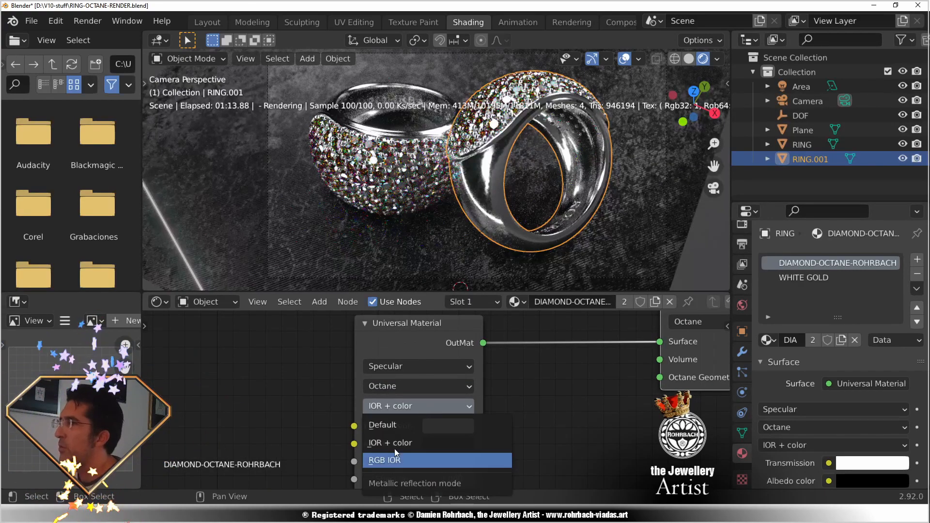
middle_drag(552, 437, 531, 367)
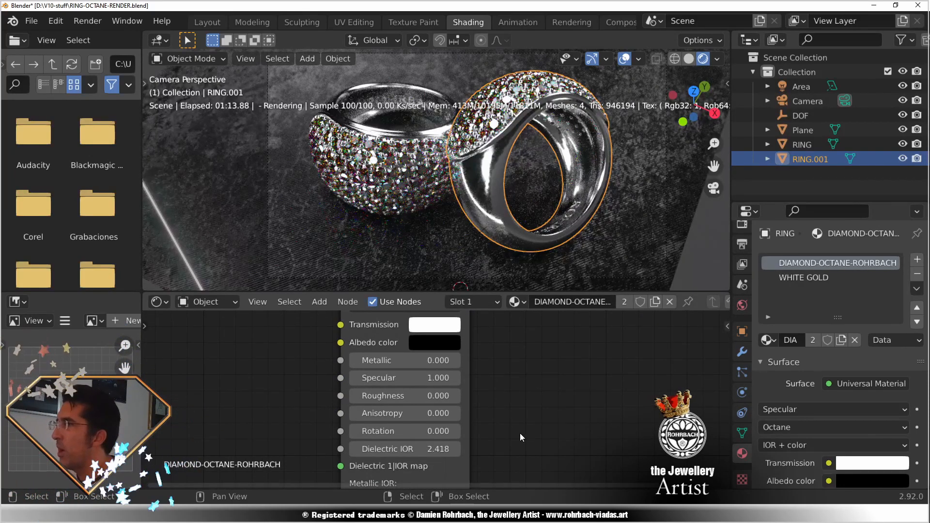
middle_drag(520, 436, 541, 394)
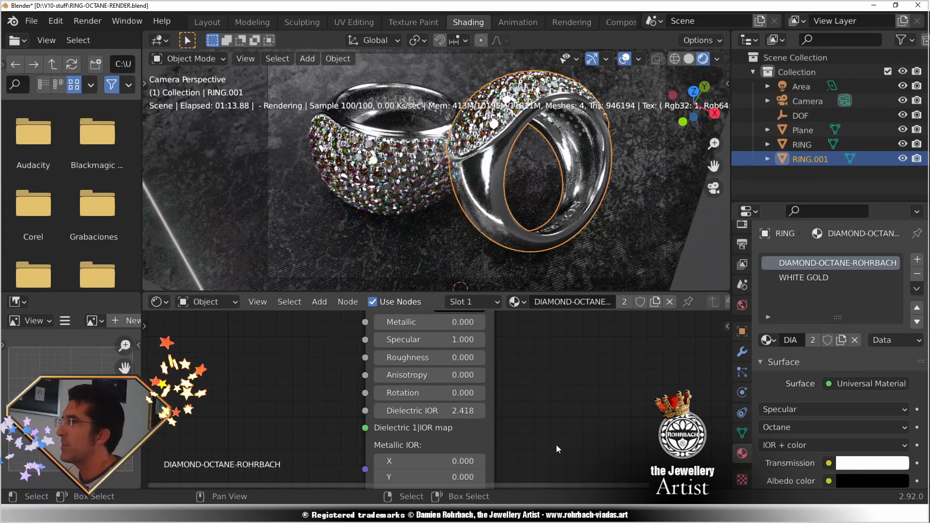
scroll(559, 446, down, 1)
scroll(560, 446, down, 4)
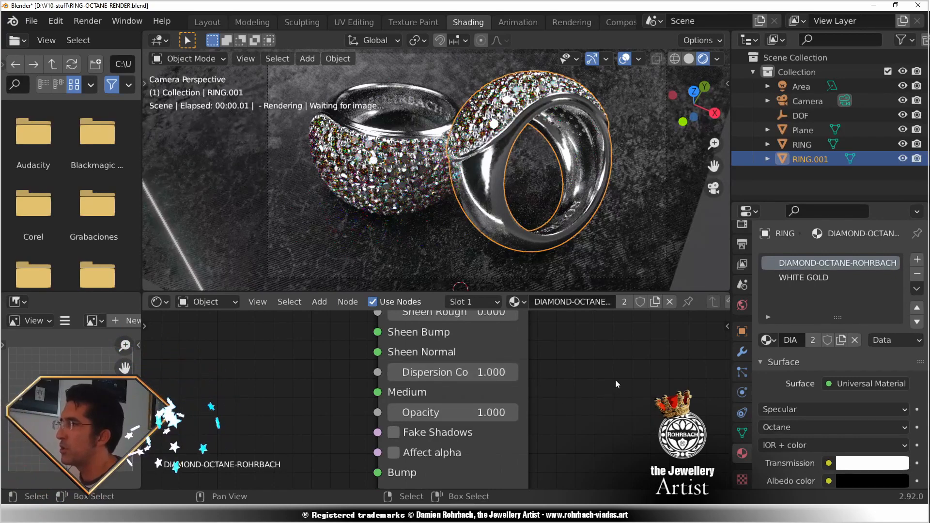
click(453, 372)
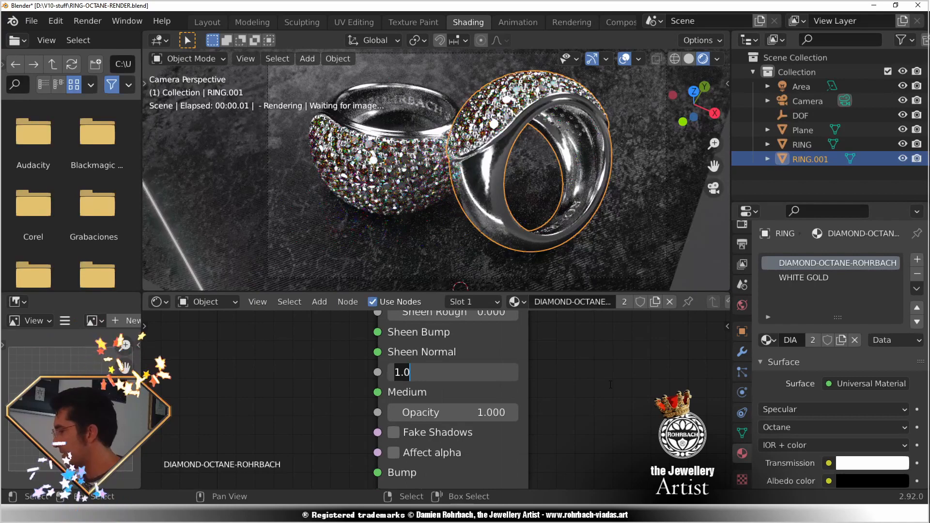
text(0.044)
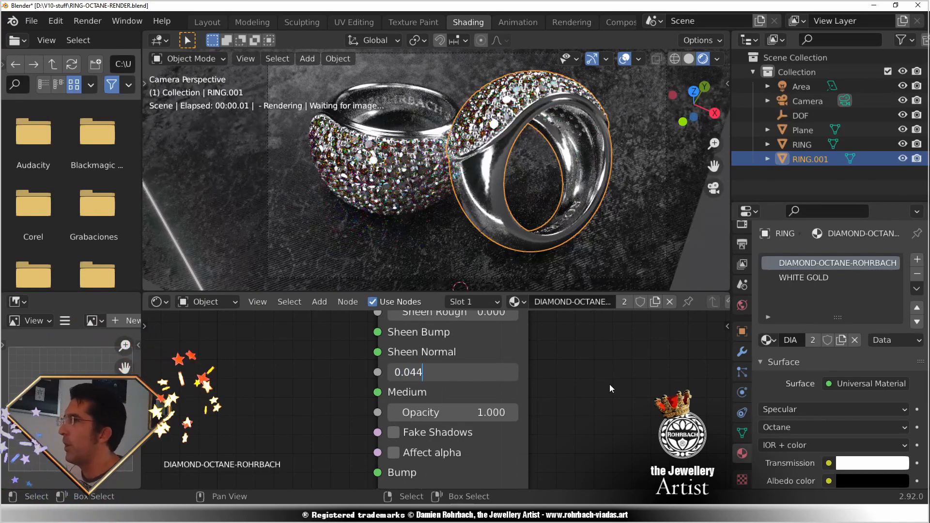
key(Return)
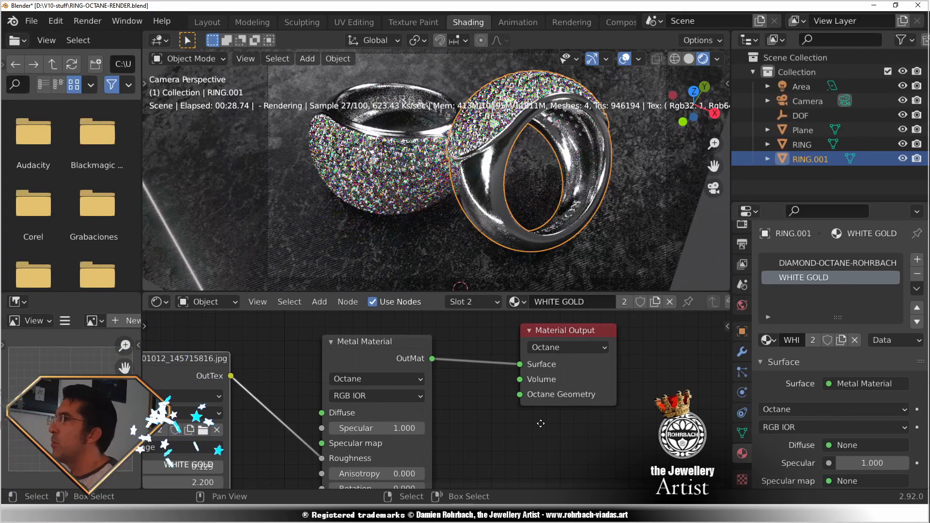
Show the WHITE GOLD material's nodes and move the IMG_20201012_145715816.jpg texture node farther from the Metal Material node.
middle_drag(541, 424, 617, 430)
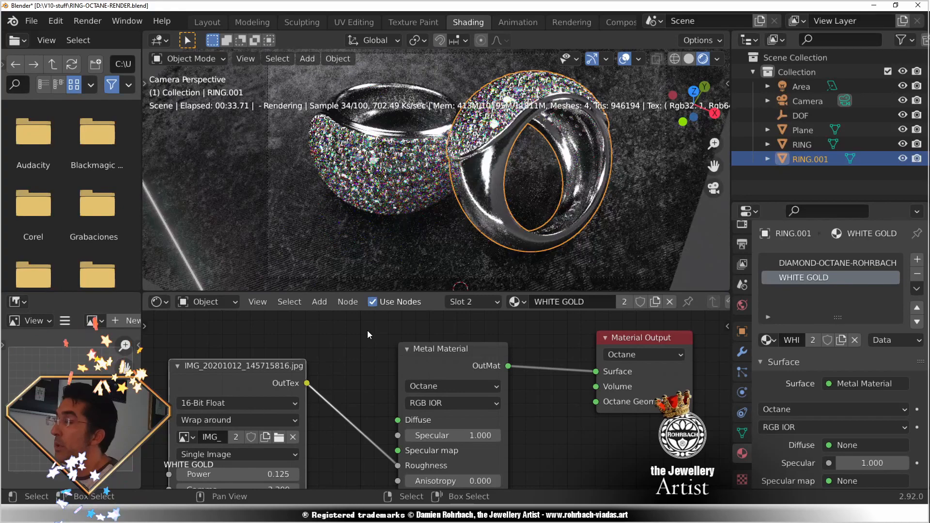
middle_drag(531, 422, 525, 378)
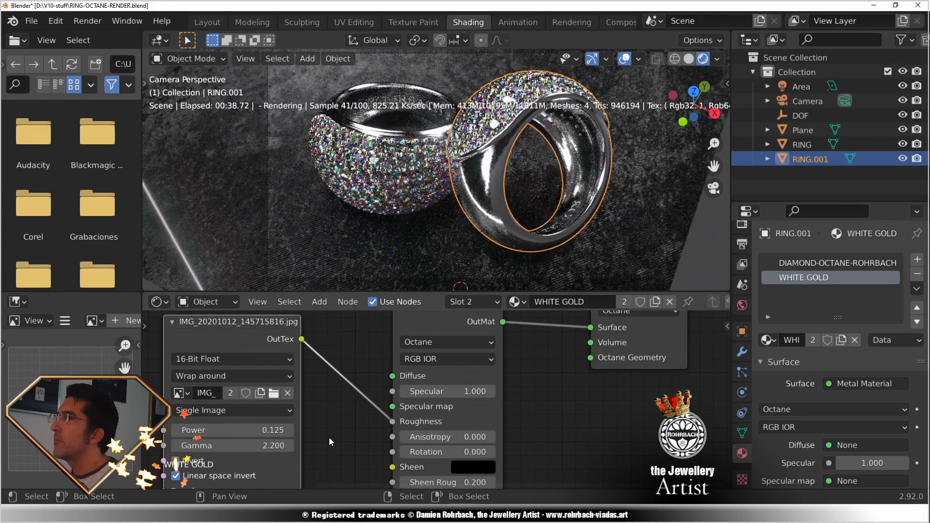
middle_drag(329, 438, 437, 415)
scroll(445, 387, down, 4)
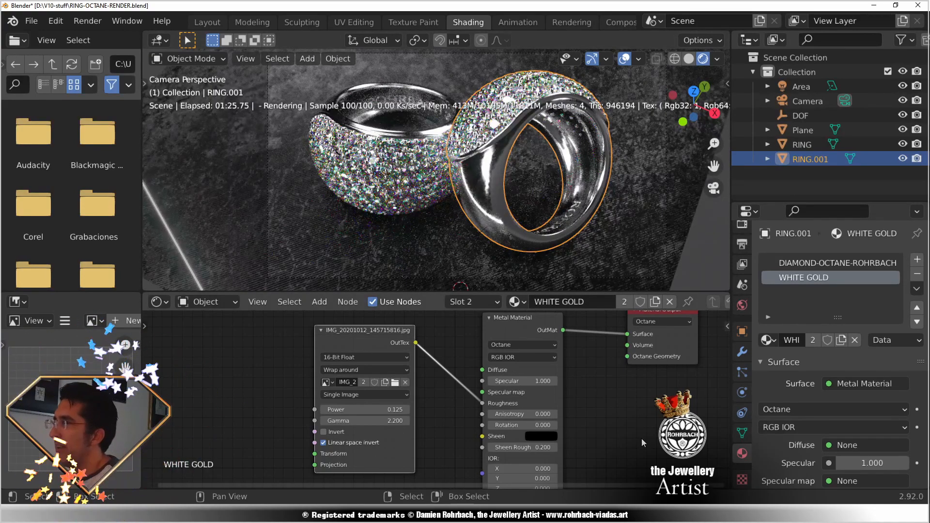
drag(411, 333, 368, 350)
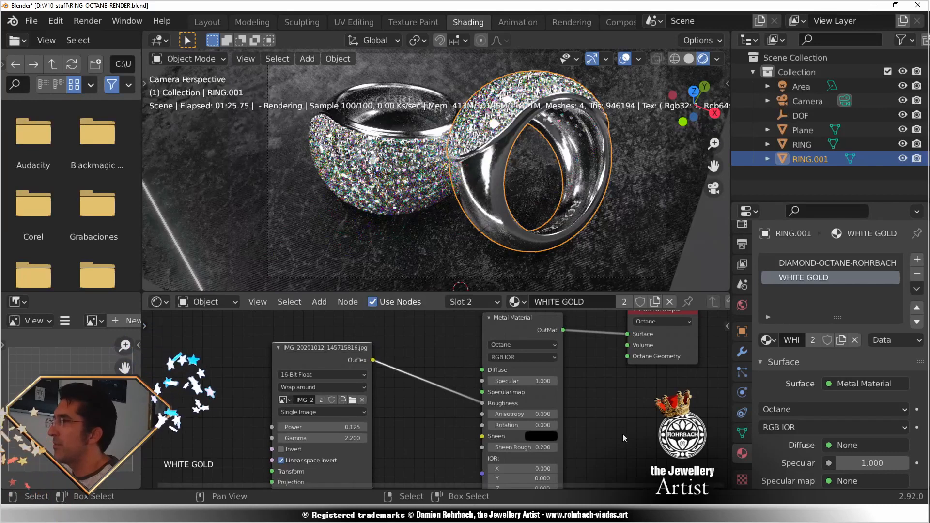
Inspect the Scale Transform and Marble Tex nodes feeding the Metal Material's Normal input and move the Round Edge node slightly lower.
middle_drag(617, 447, 600, 393)
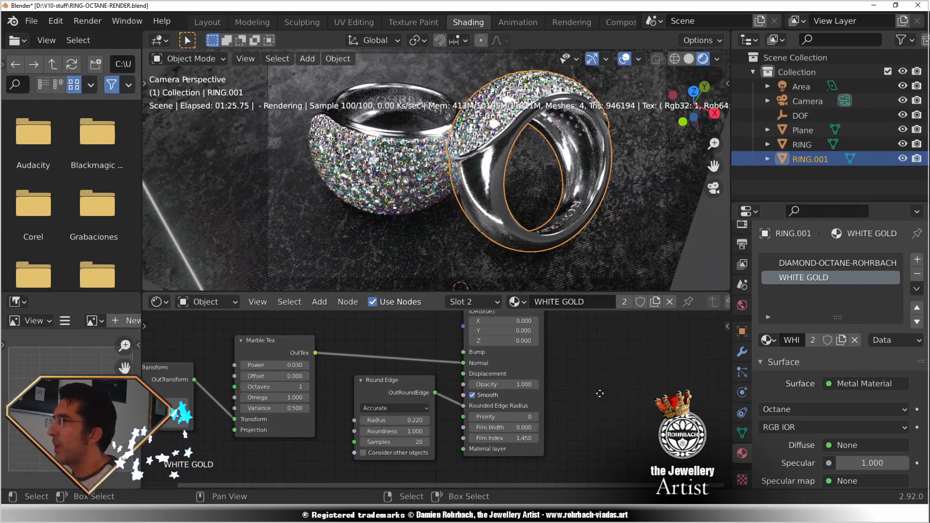
middle_drag(412, 351, 498, 368)
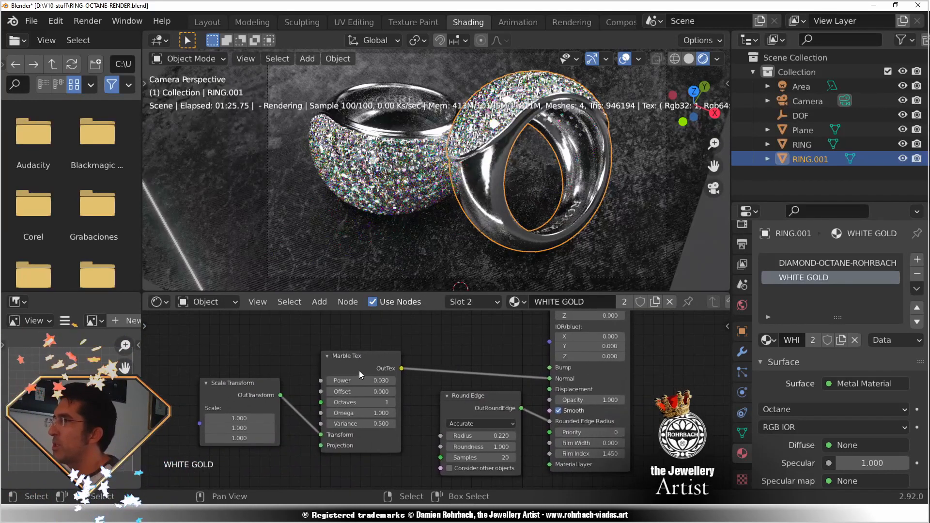
scroll(359, 371, up, 2)
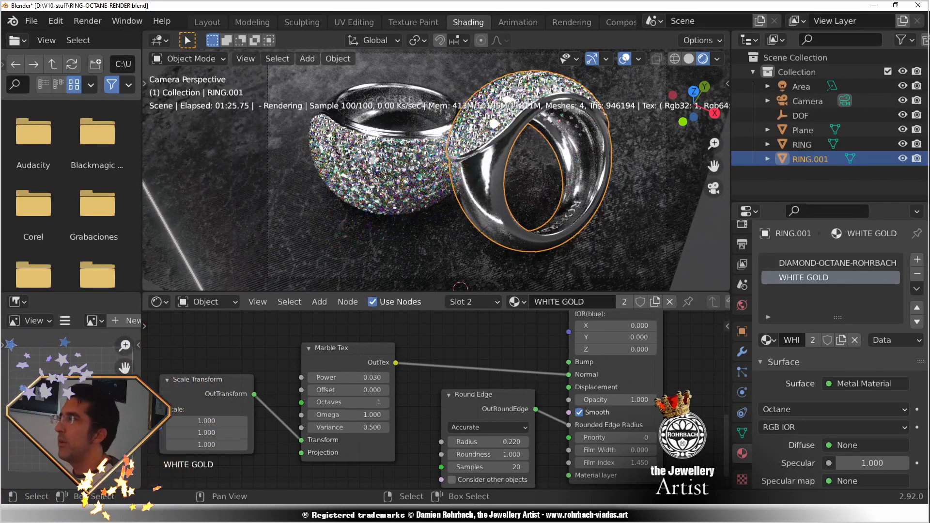
click(512, 394)
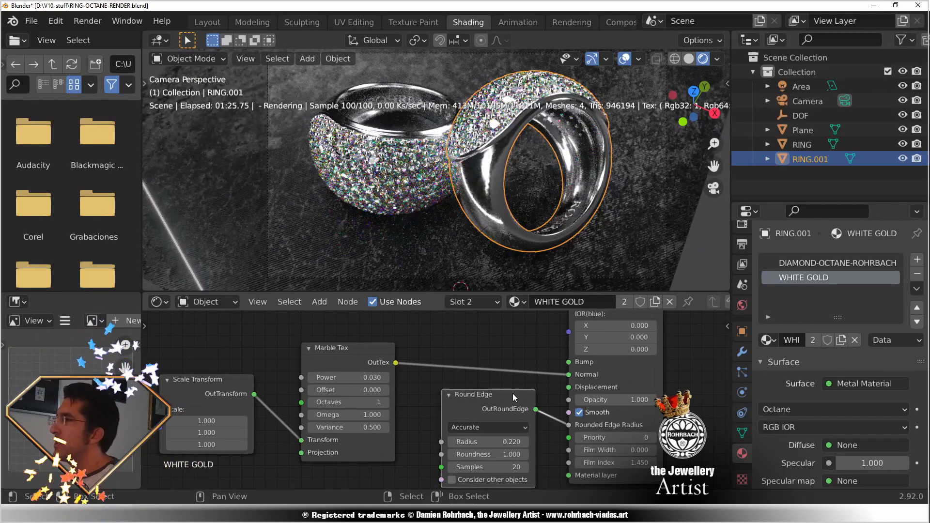
mouse_move(513, 393)
mouse_down()
mouse_move(502, 415)
mouse_move(519, 409)
mouse_up()
Examine the Round Edge node's settings and compare them with the metal edges of RING.001 in a close-up of the render.
middle_drag(678, 436, 667, 420)
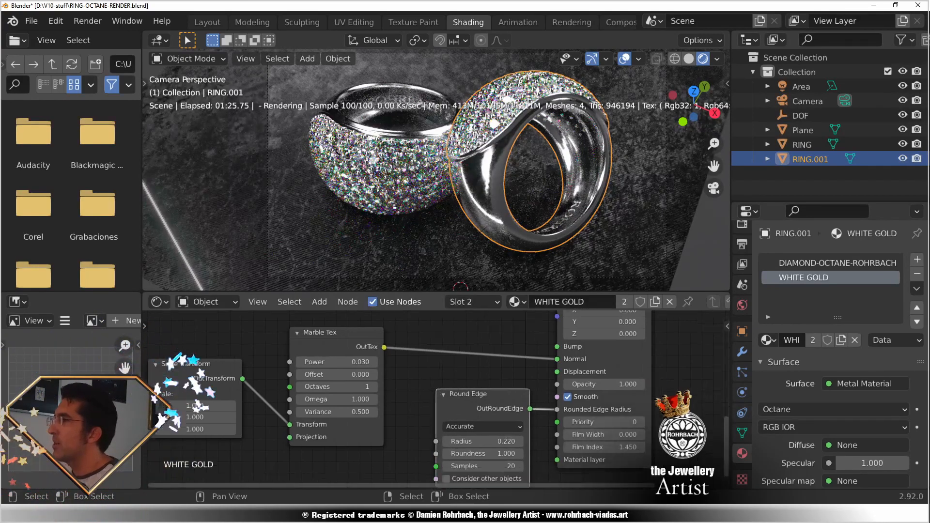
middle_drag(716, 451, 632, 402)
scroll(631, 403, up, 3)
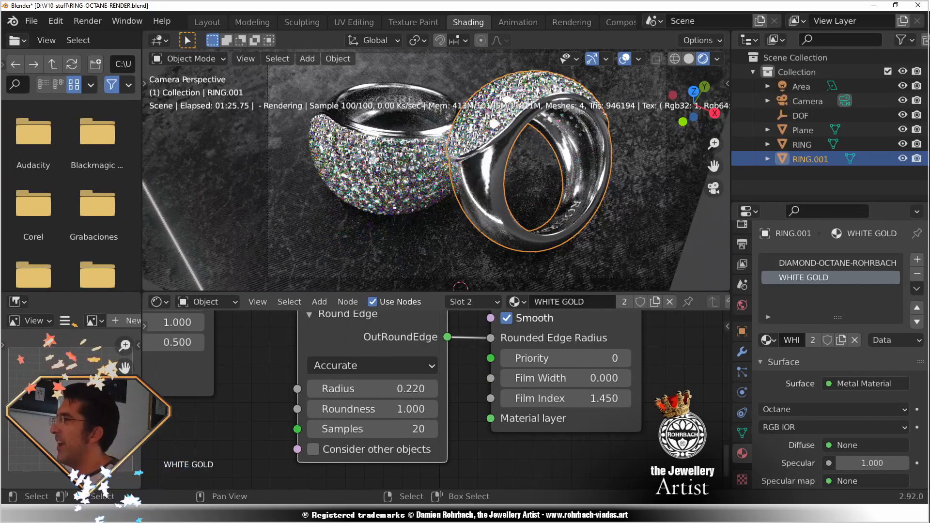
middle_drag(678, 413, 664, 429)
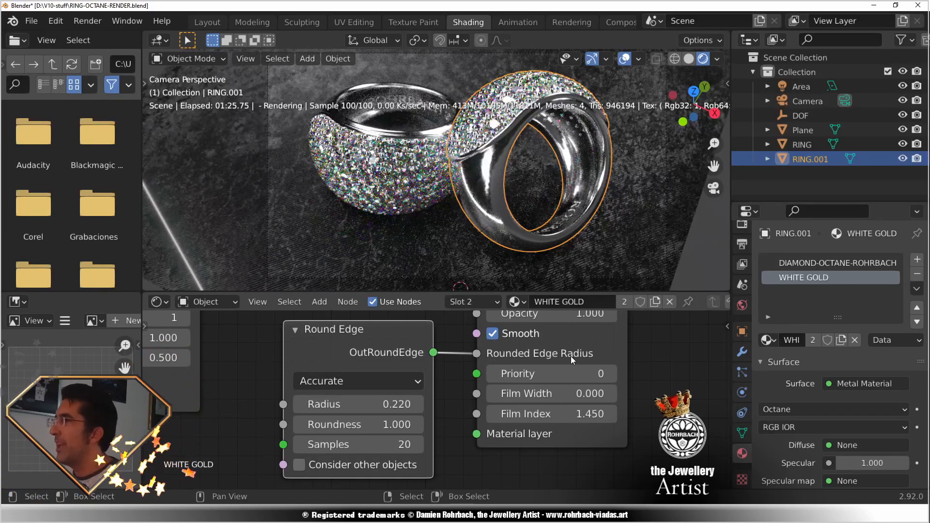
scroll(469, 150, up, 1)
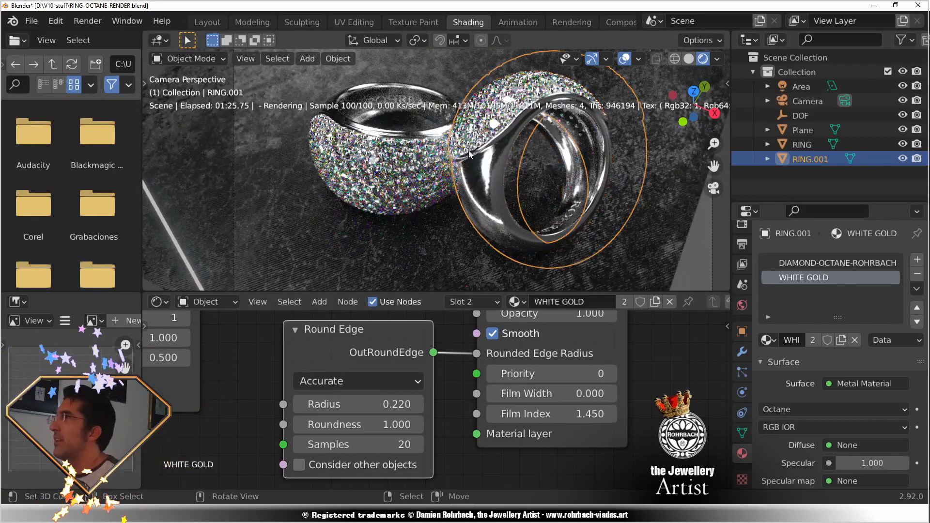
scroll(475, 148, up, 3)
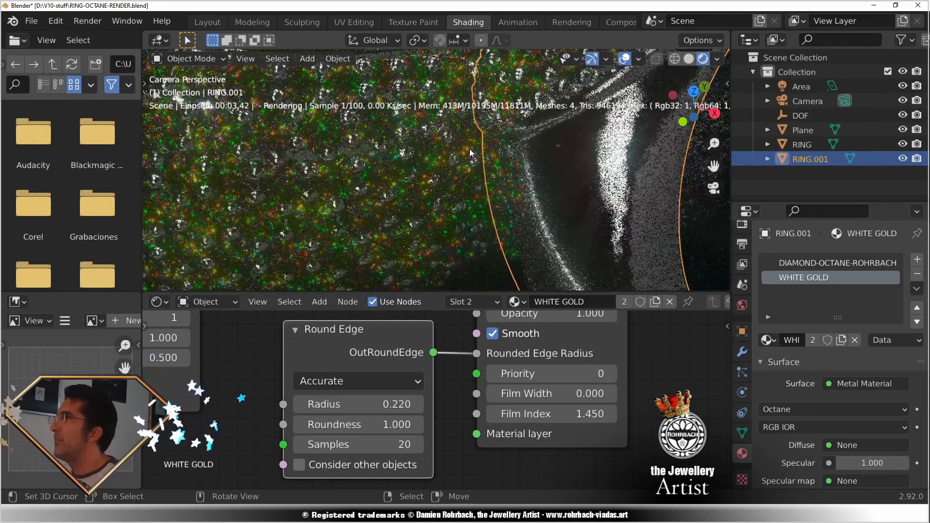
shift+middle_drag(647, 124, 513, 168)
scroll(515, 168, up, 2)
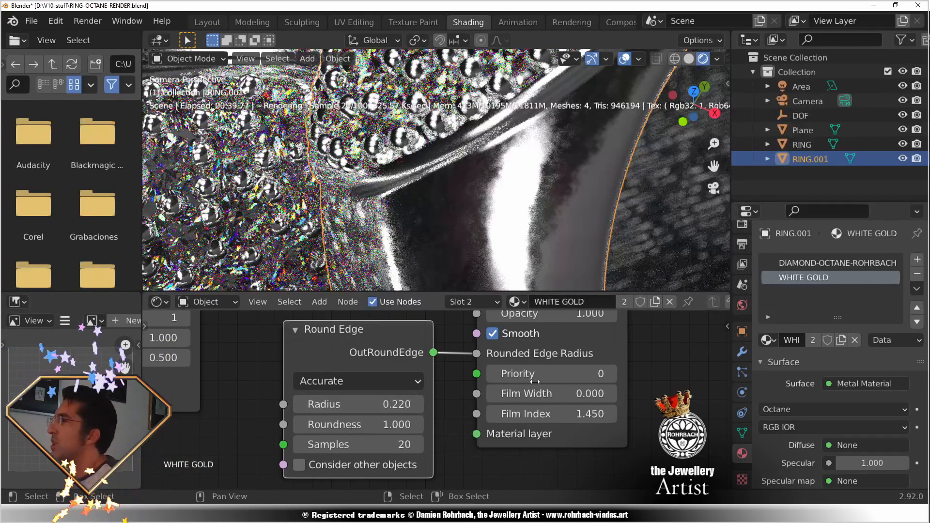
Set the WHITE GOLD Metal Material's Sheen Roughness to 0.
scroll(664, 373, down, 6)
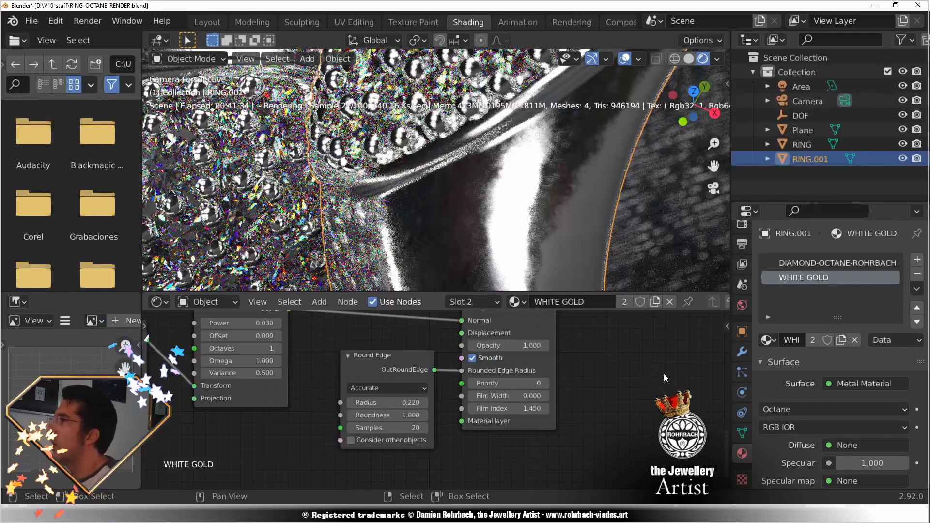
scroll(493, 424, up, 6)
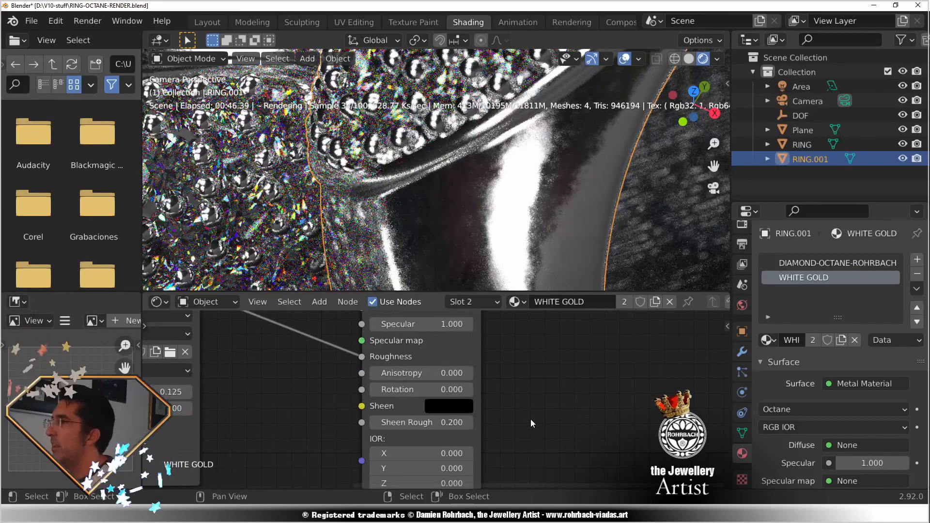
middle_drag(531, 419, 550, 440)
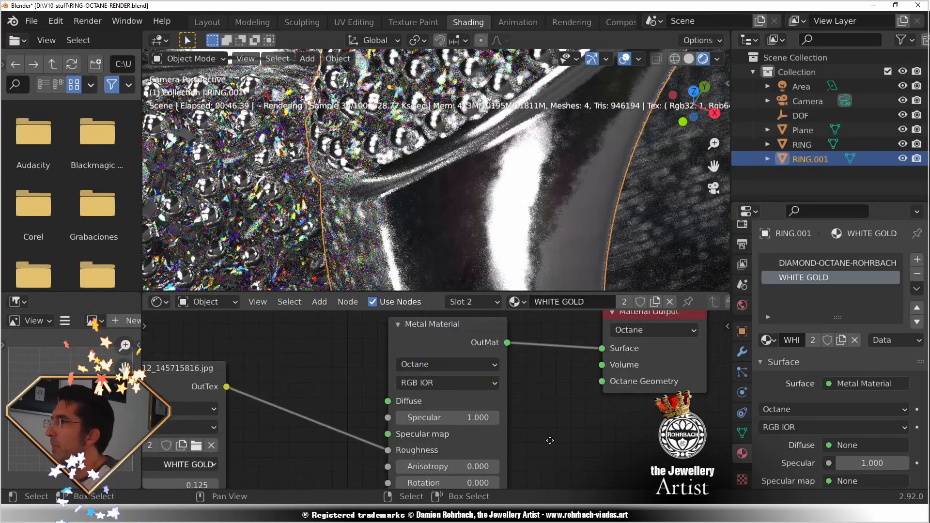
scroll(554, 340, up, 4)
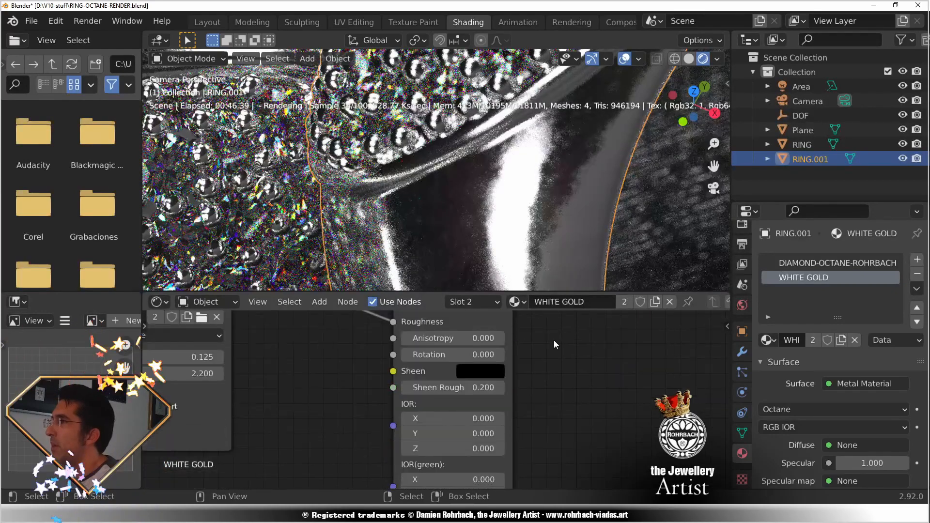
click(477, 385)
key(Return)
scroll(583, 345, down, 2)
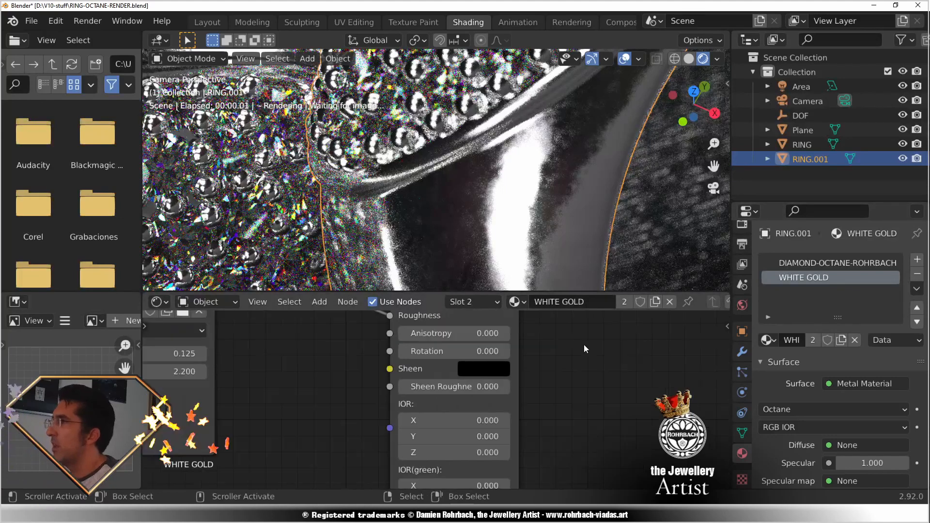
middle_drag(583, 345, 574, 455)
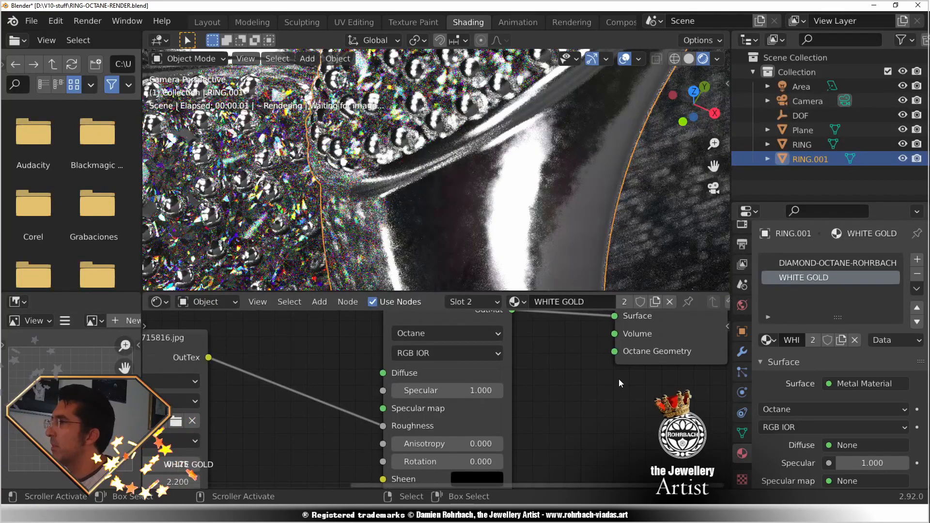
middle_drag(618, 379, 593, 424)
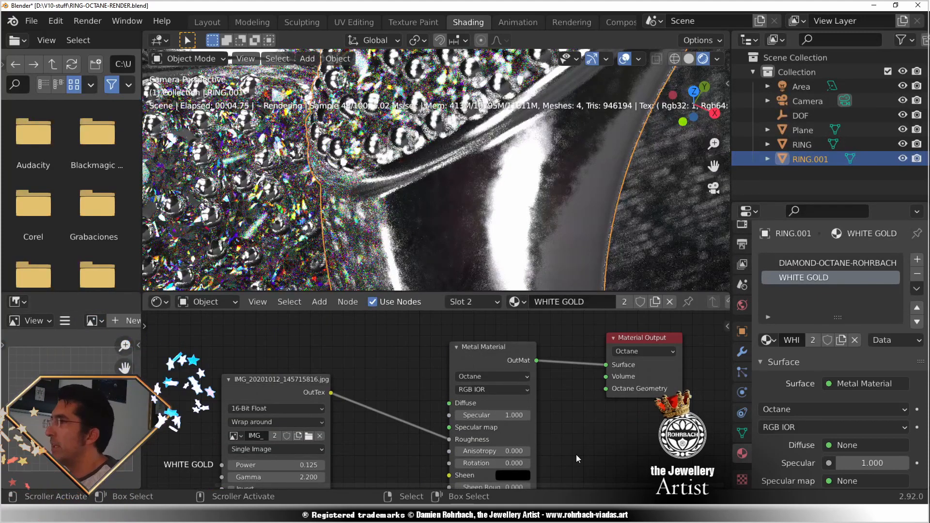
Show the World shader nodes with both rings in view, and move the studio021.hdr and Rotation Transform nodes closer to Texture Environment.
scroll(510, 183, down, 6)
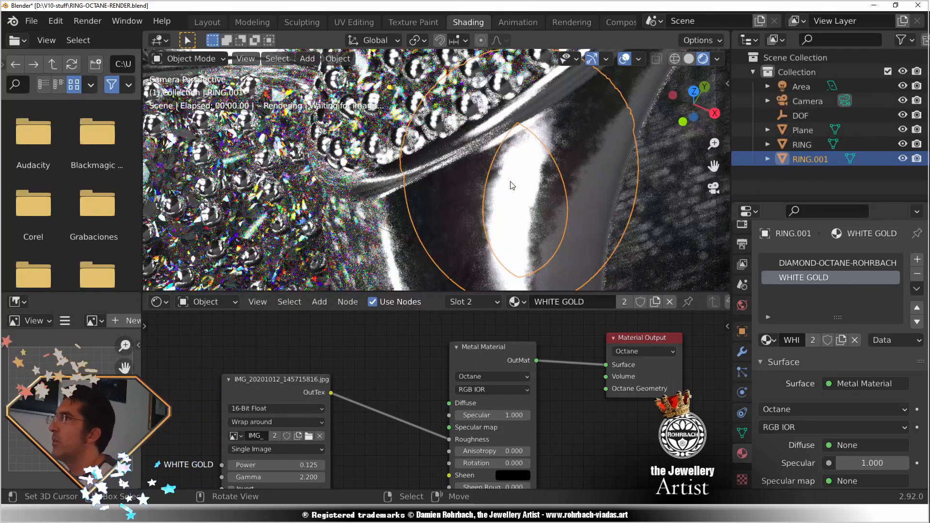
scroll(512, 185, down, 2)
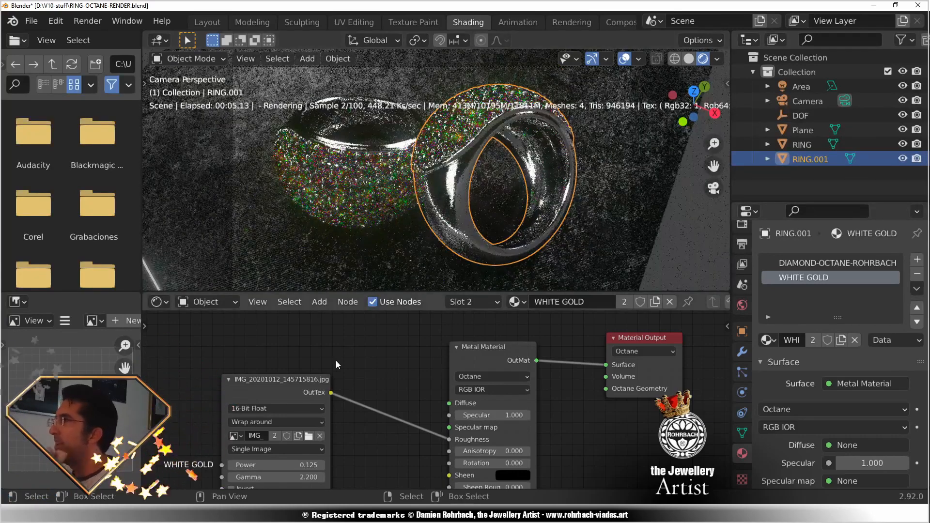
click(229, 304)
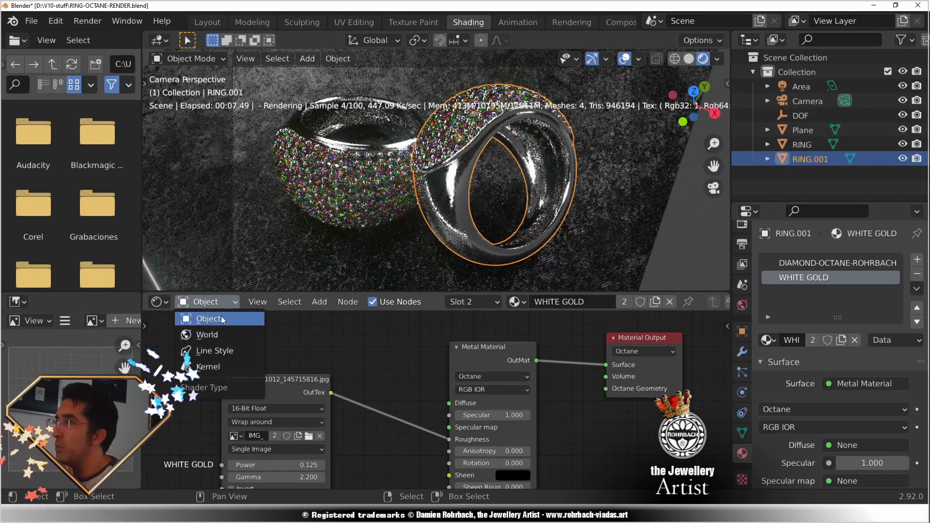
click(217, 334)
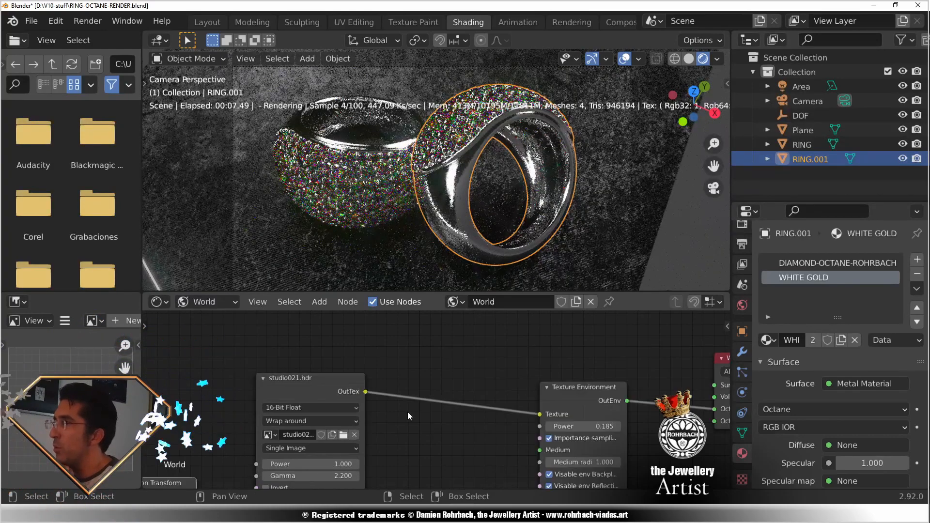
scroll(494, 438, down, 2)
middle_drag(455, 431, 448, 402)
drag(346, 371, 414, 372)
drag(256, 426, 337, 429)
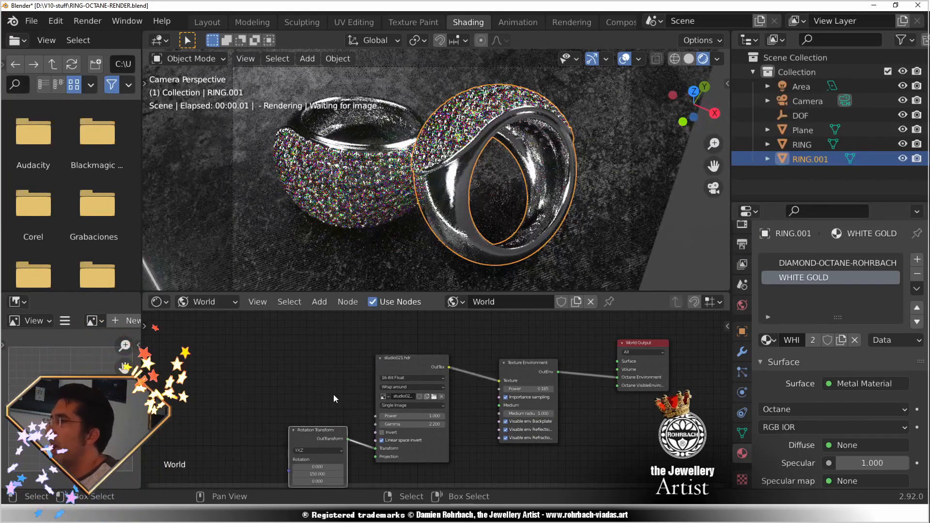
Check the Rotation Transform node's rotation values and move the node slightly lower beside the studio021.hdr texture node.
middle_drag(426, 418, 417, 376)
scroll(406, 415, up, 5)
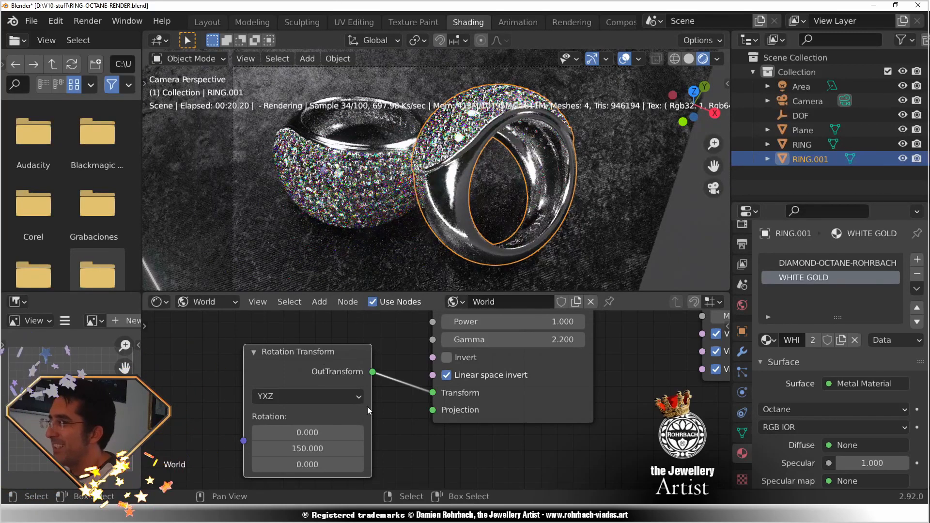
drag(353, 354, 350, 374)
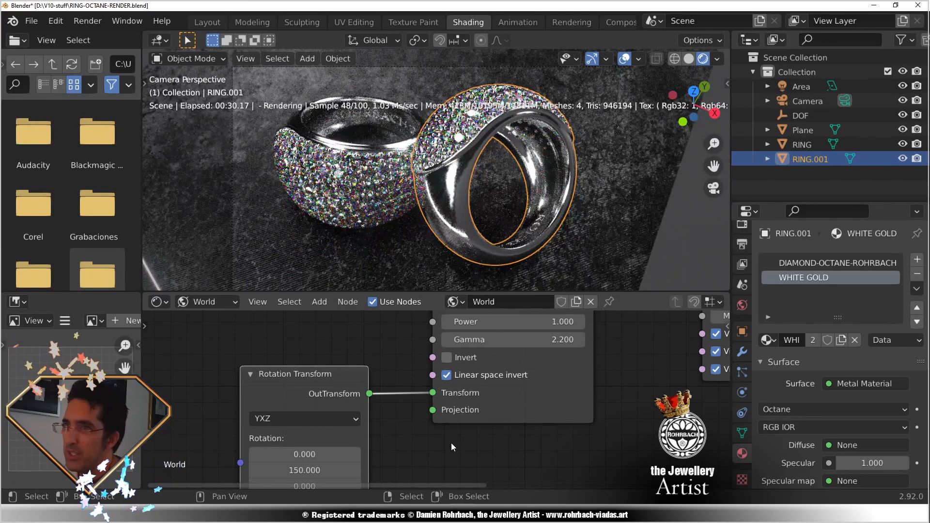
Examine the World nodes from the studio021.hdr texture's border mode options through Texture Environment to the Octane Environment output.
middle_drag(426, 437, 405, 388)
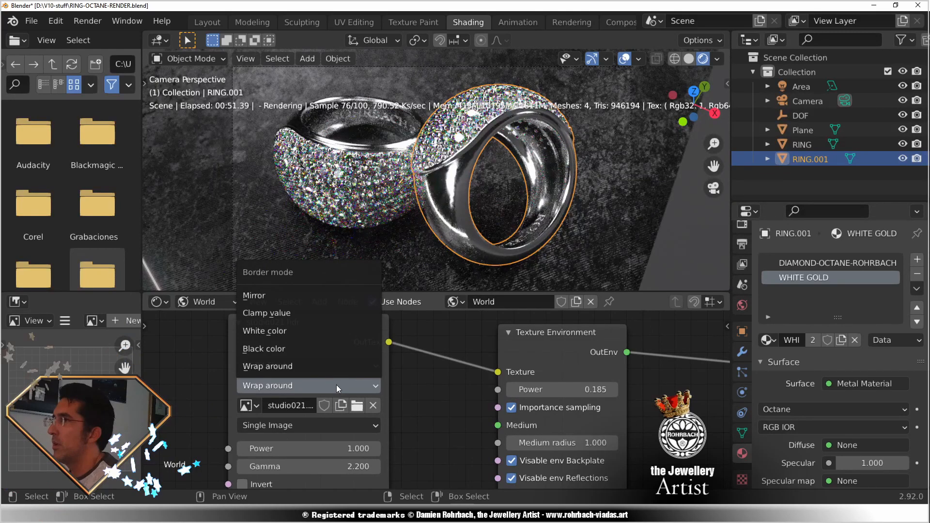
scroll(560, 426, down, 5)
middle_drag(559, 425, 496, 427)
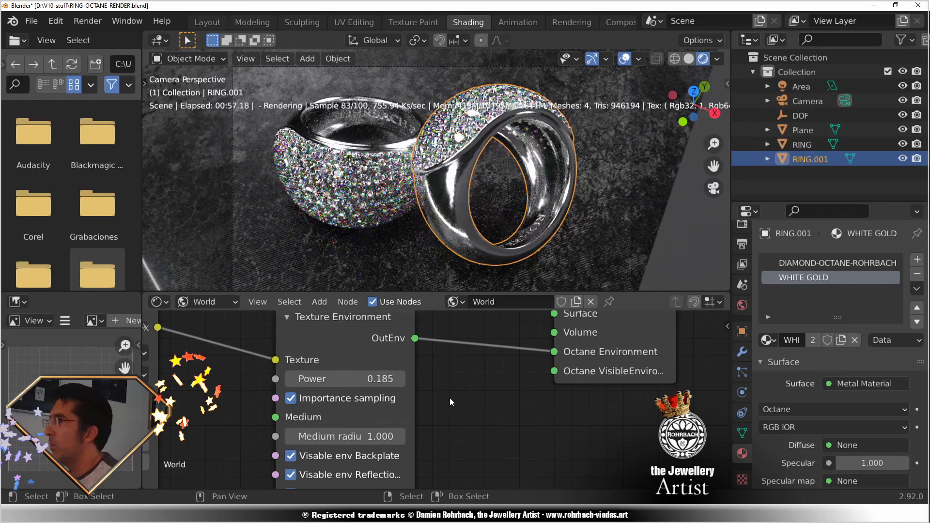
Select the Area light, show its placement relative to the rings, and check its shape, size and Diffuse Material settings.
click(804, 87)
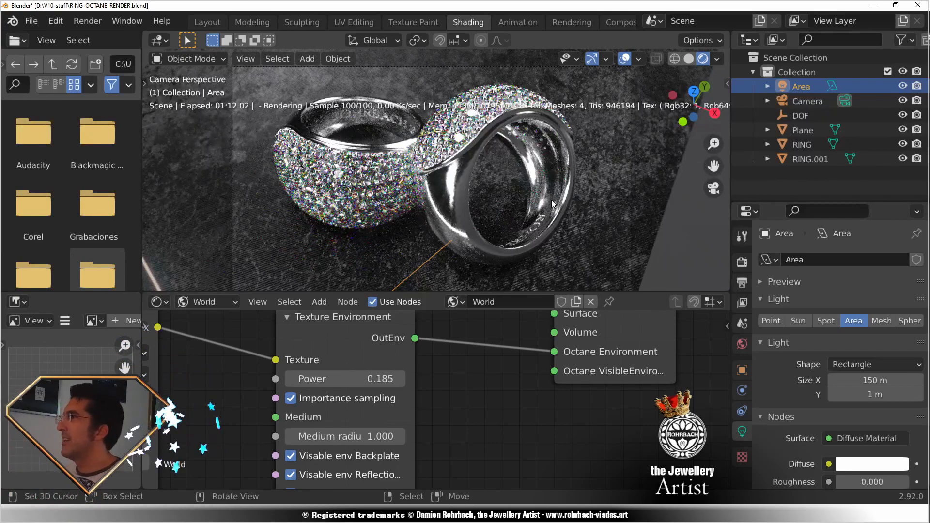
key(g)
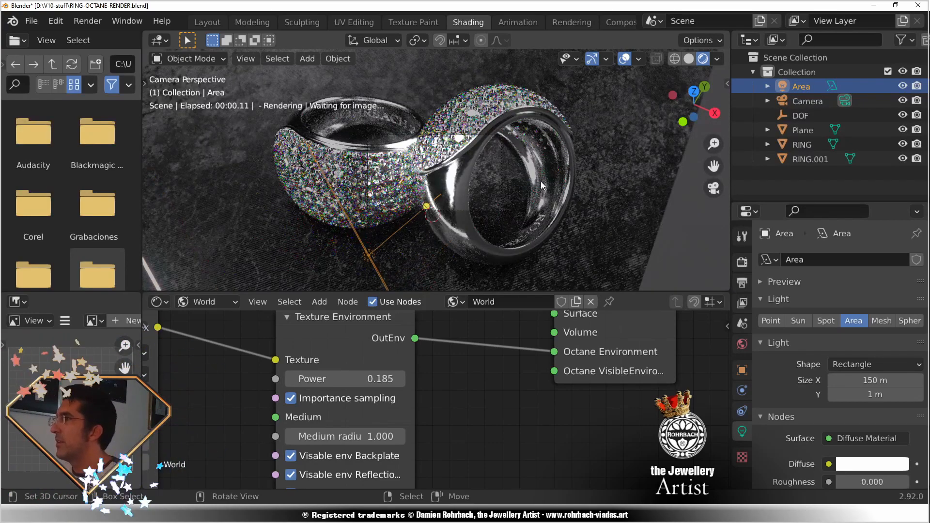
click(488, 200)
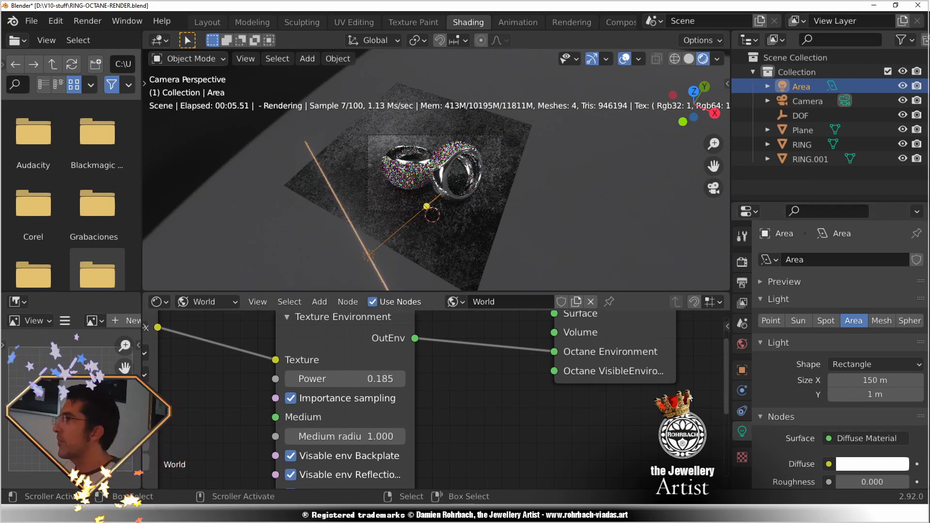
scroll(790, 365, down, 3)
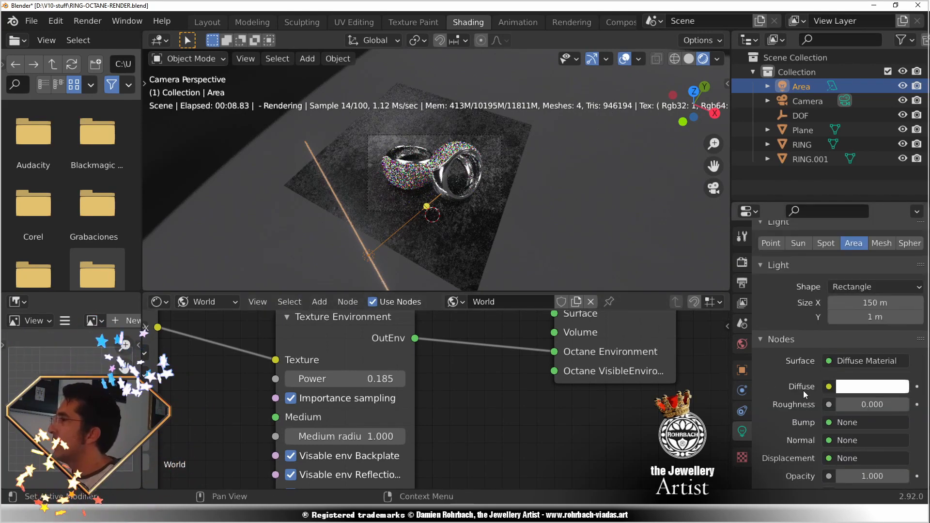
scroll(800, 386, down, 3)
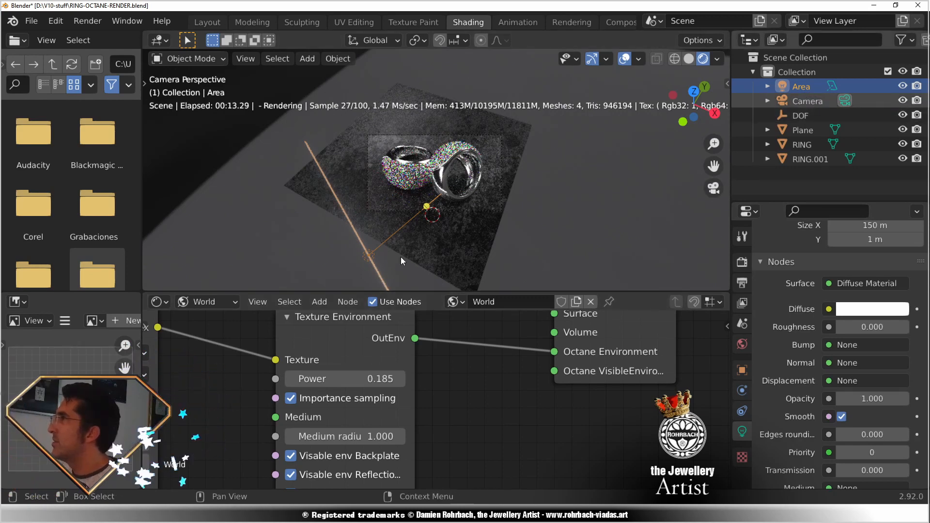
Show the Area light's object shader nodes and examine the Texture Emission node feeding the Diffuse Material.
click(211, 300)
click(215, 314)
key(Home)
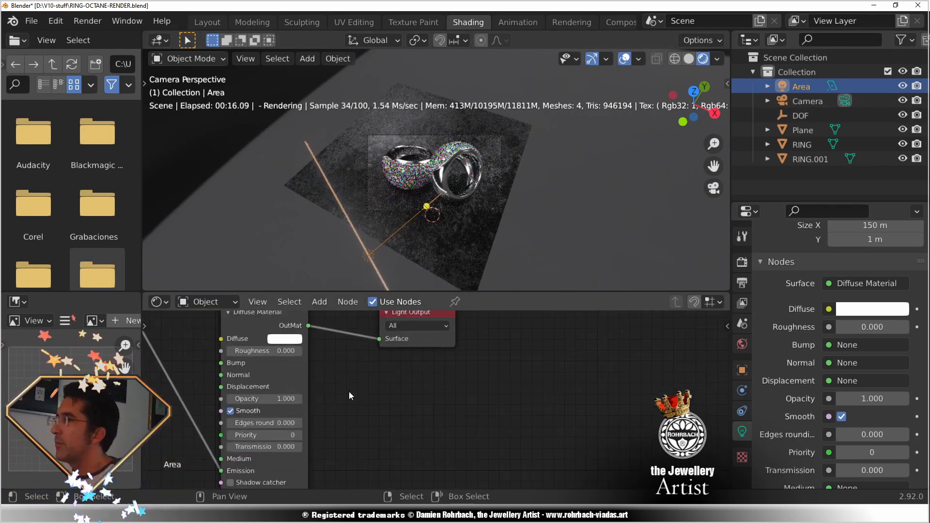
middle_drag(376, 367, 485, 377)
scroll(477, 402, up, 1)
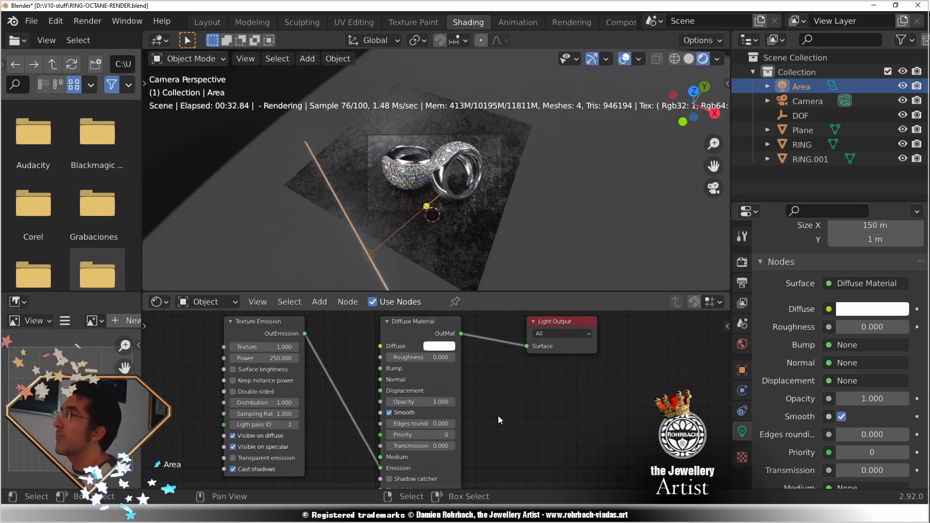
scroll(329, 405, up, 2)
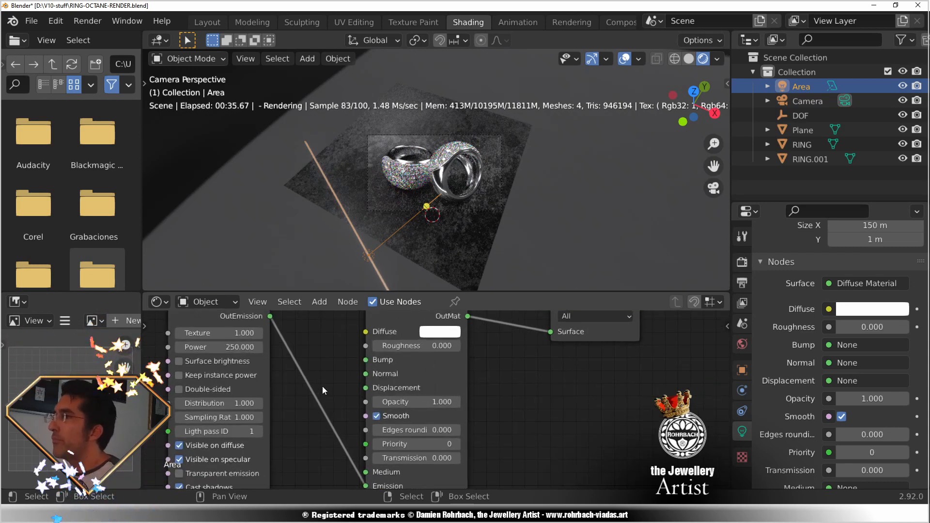
middle_drag(321, 385, 443, 415)
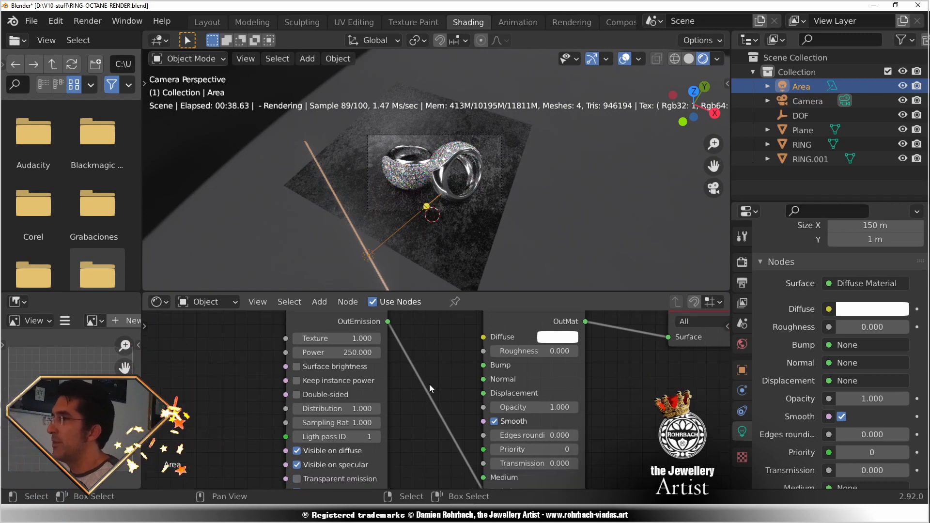
middle_drag(339, 380, 336, 356)
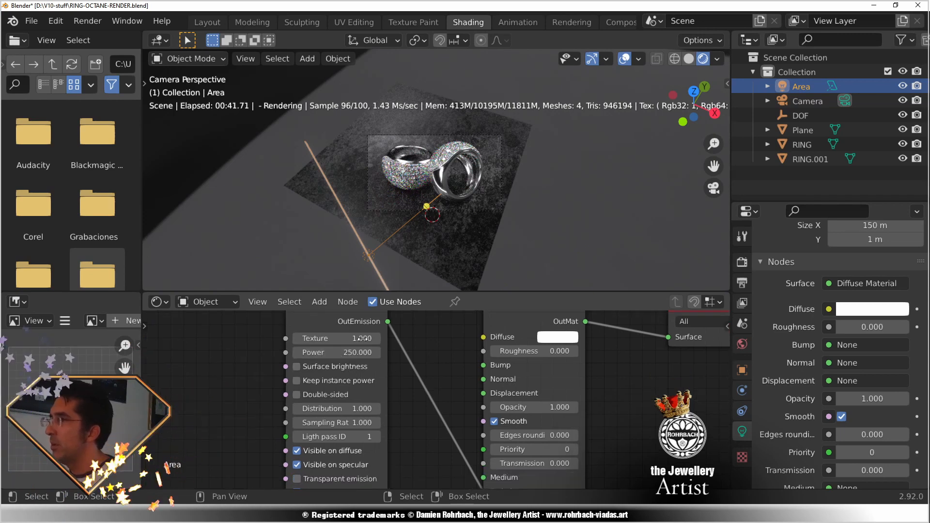
scroll(441, 394, down, 1)
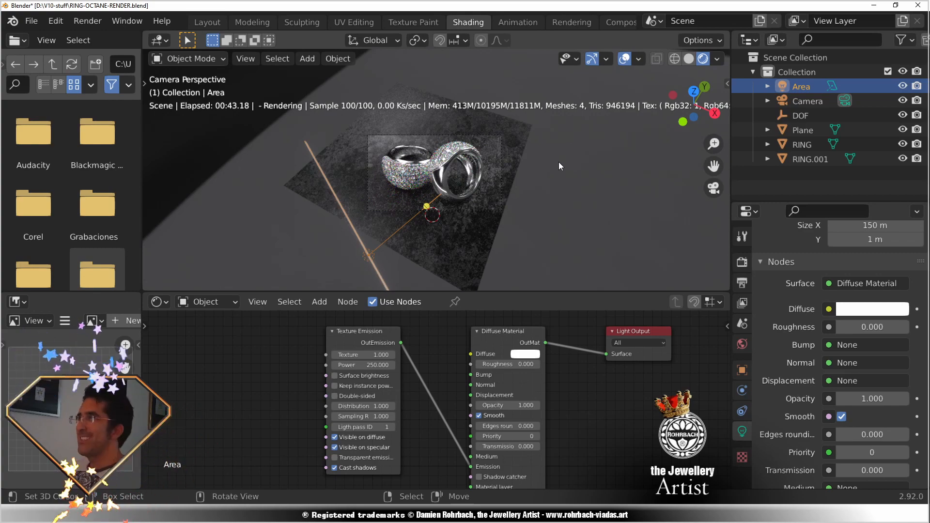
Return to the close view of both rings, select the Camera, and examine its settings from Lens through Octane Camera Imager.
scroll(557, 162, up, 1)
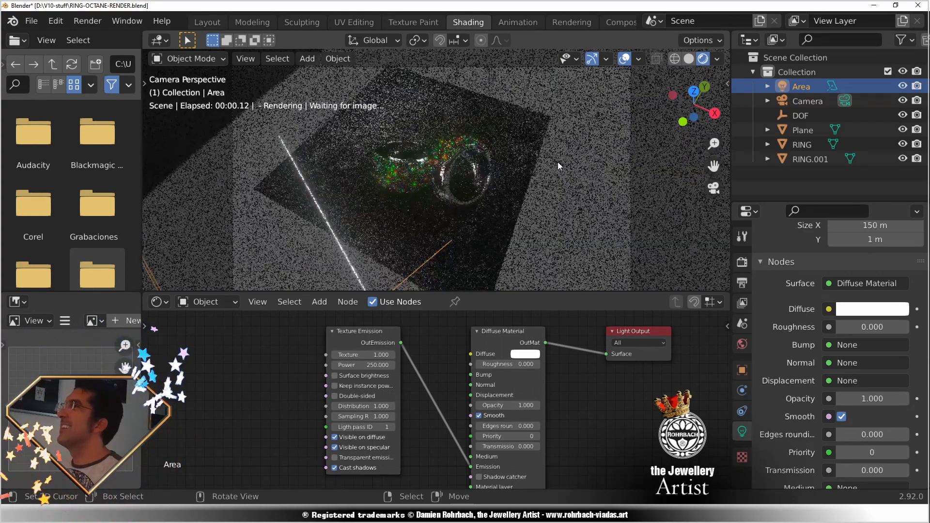
scroll(557, 162, up, 3)
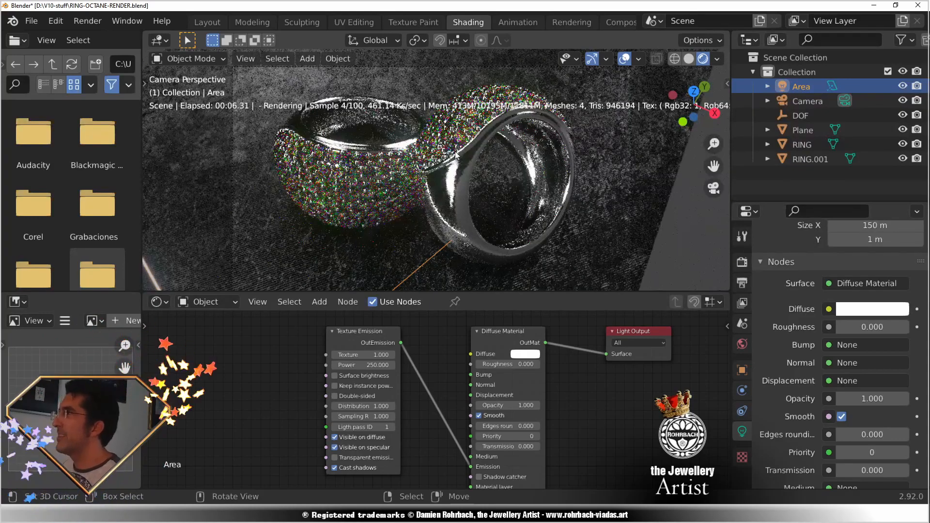
click(812, 101)
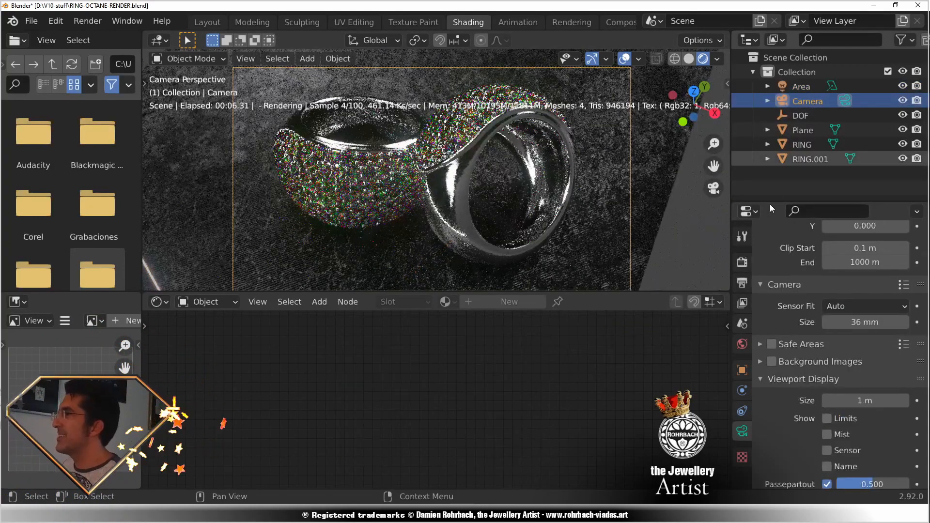
scroll(776, 328, up, 8)
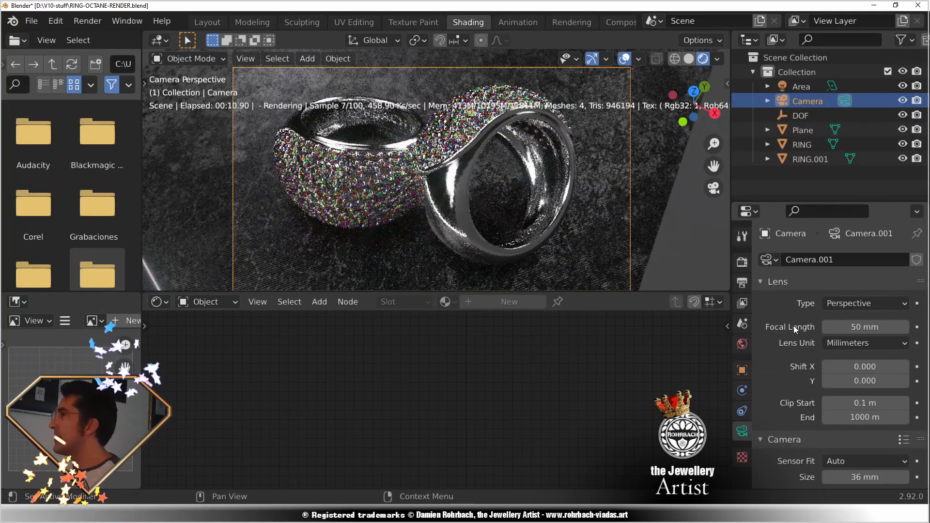
scroll(791, 334, down, 1)
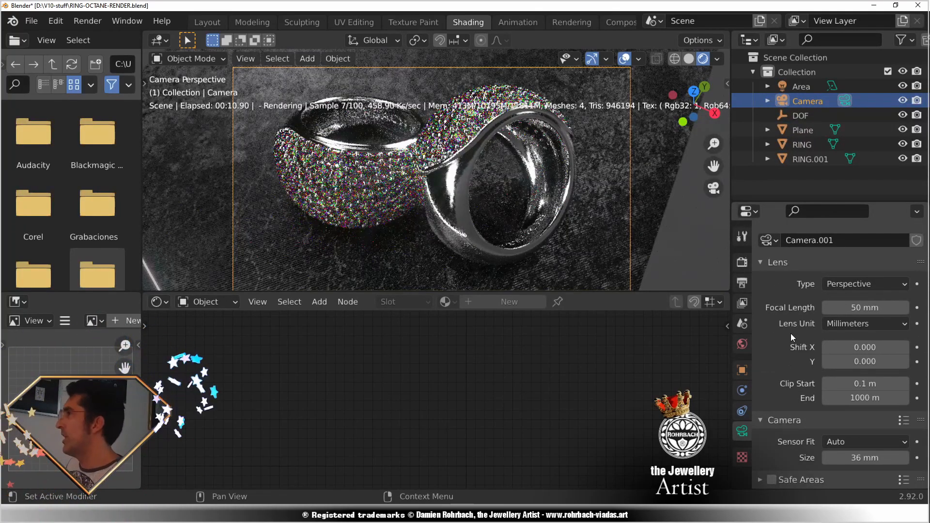
scroll(792, 336, down, 1)
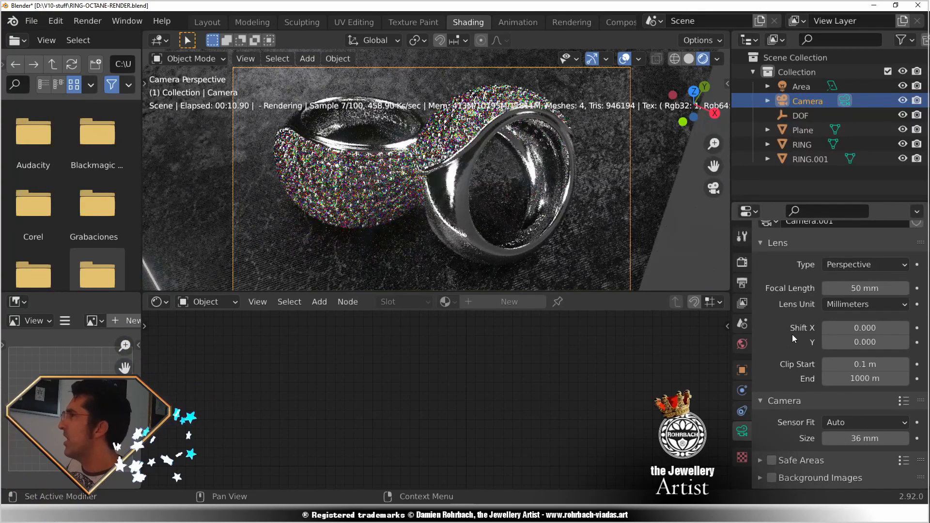
scroll(792, 335, down, 2)
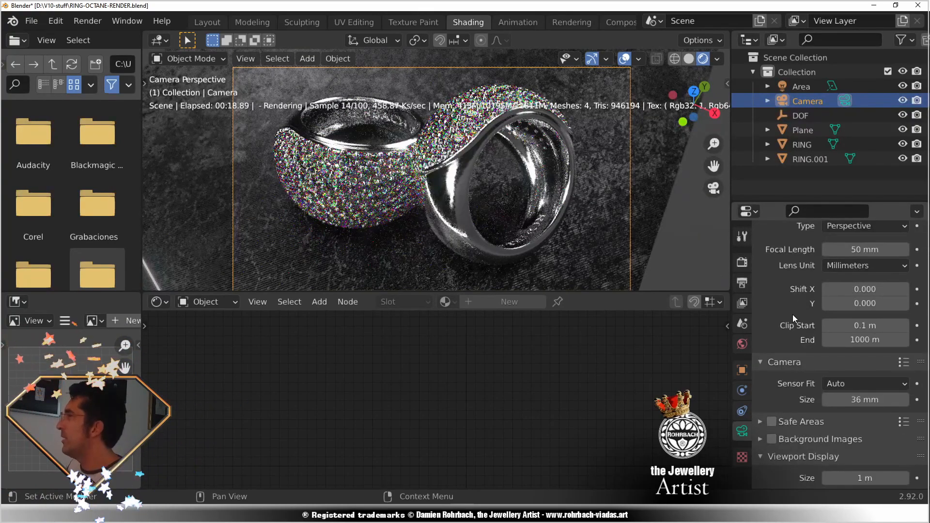
scroll(793, 317, down, 15)
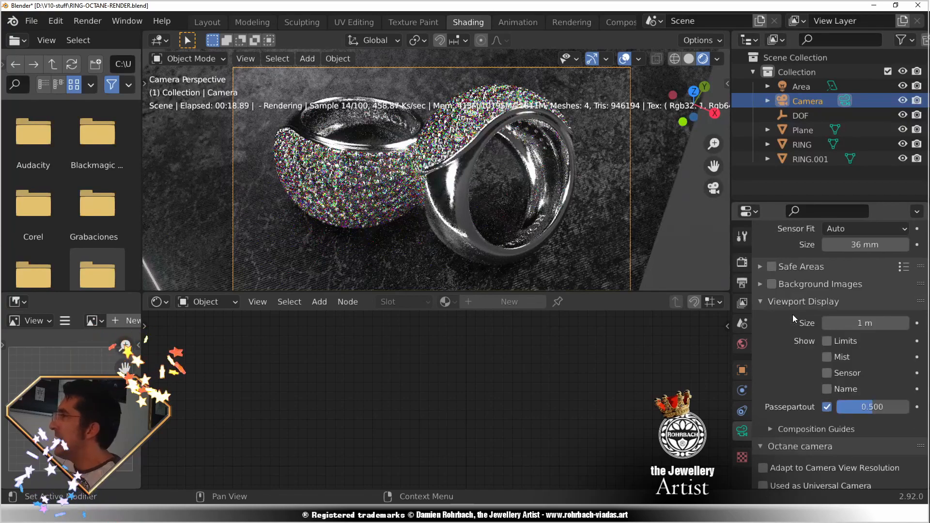
scroll(792, 315, down, 2)
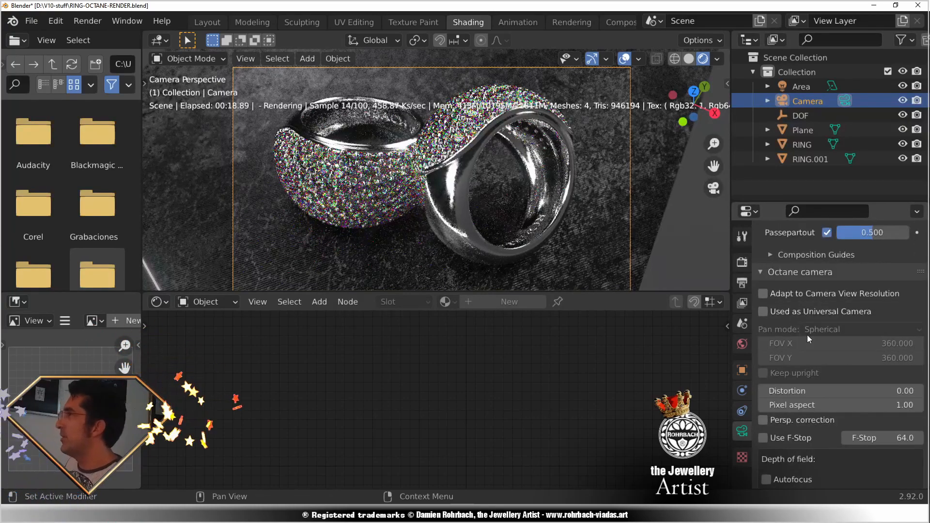
scroll(808, 335, down, 18)
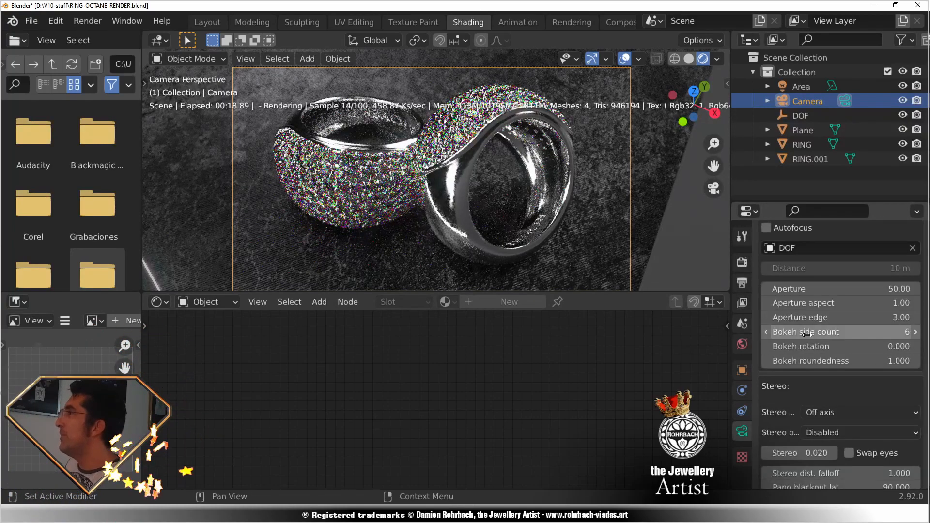
scroll(807, 335, down, 15)
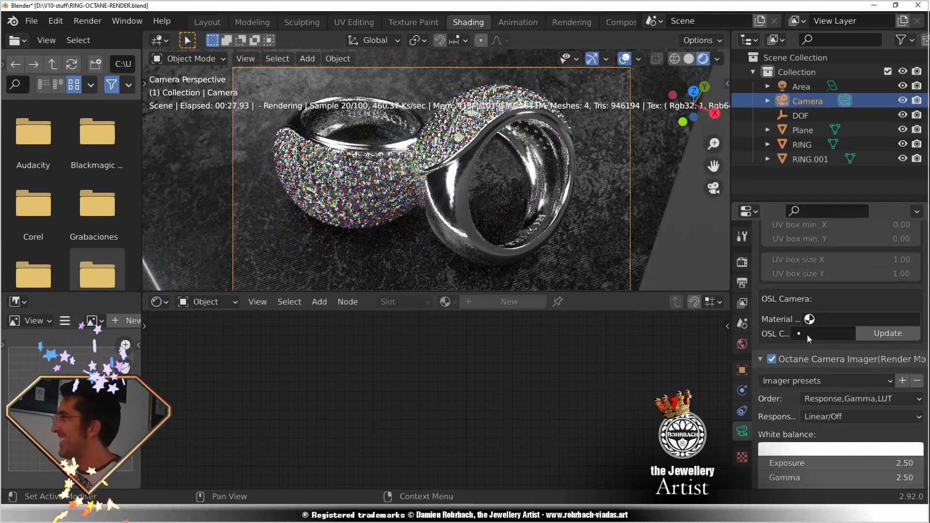
scroll(807, 336, down, 1)
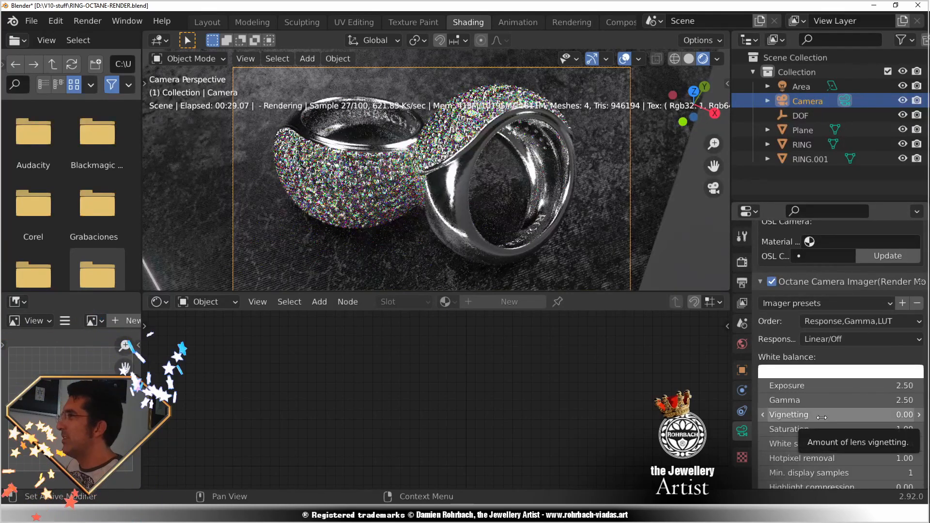
Review the Camera's settings from the Octane Camera Imager section back through Stereo, Depth of field and Viewport Display to Lens.
scroll(844, 403, up, 10)
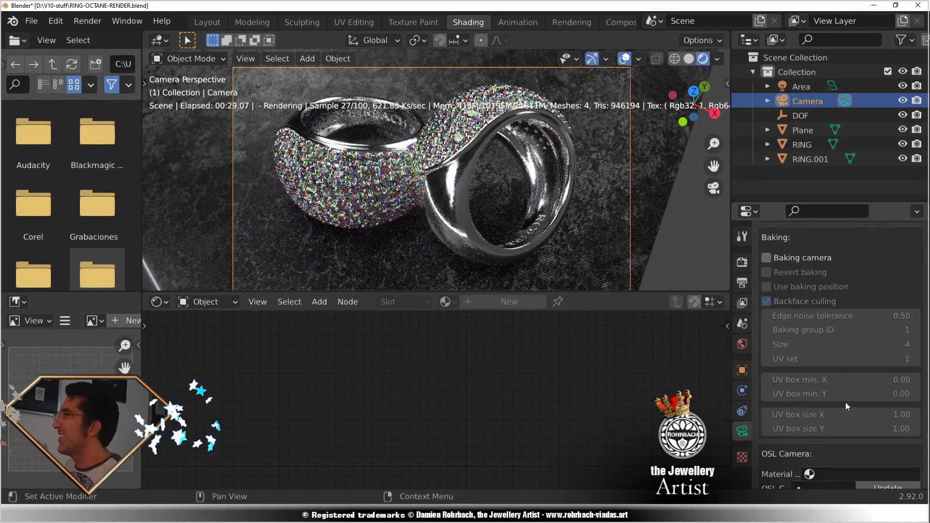
scroll(845, 402, up, 10)
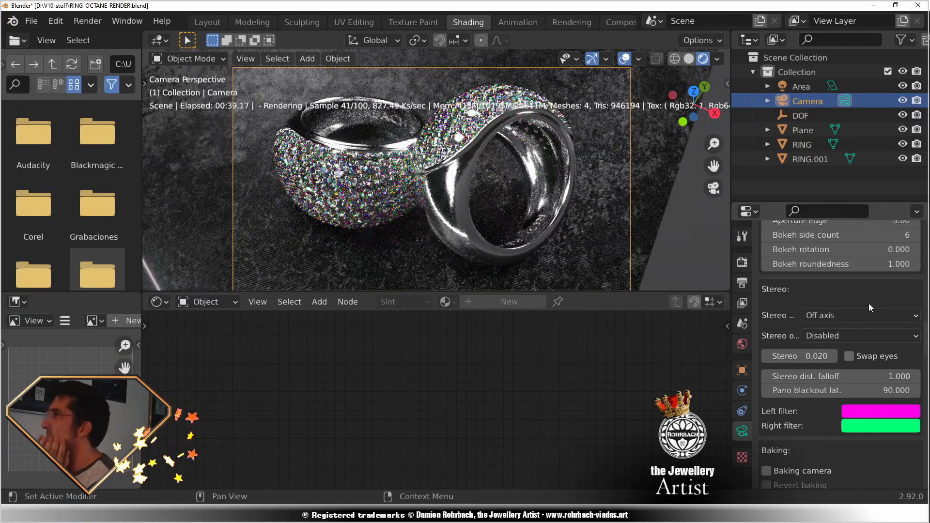
scroll(869, 304, up, 8)
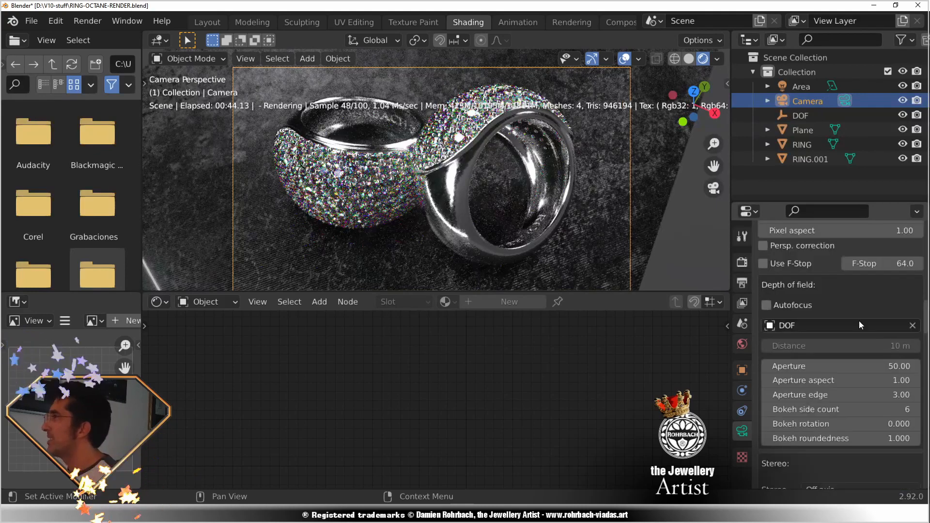
scroll(857, 315, up, 9)
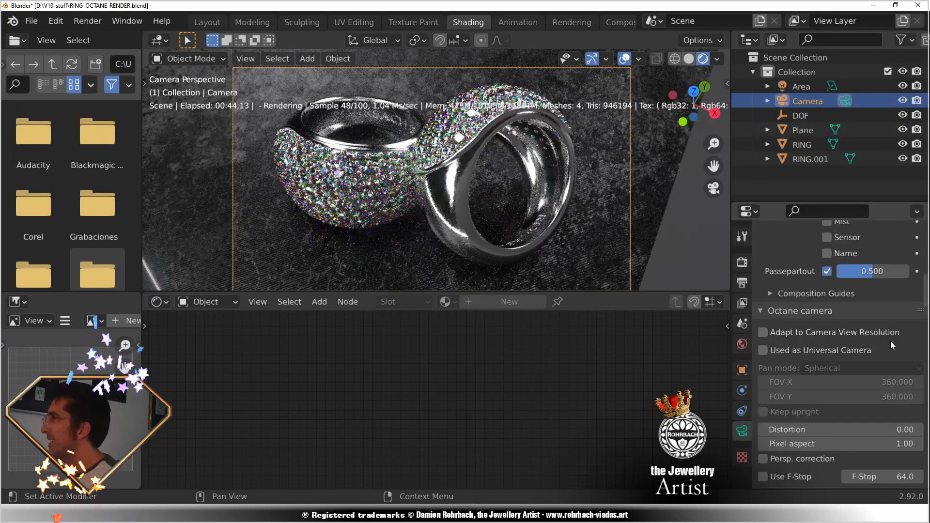
scroll(891, 341, up, 8)
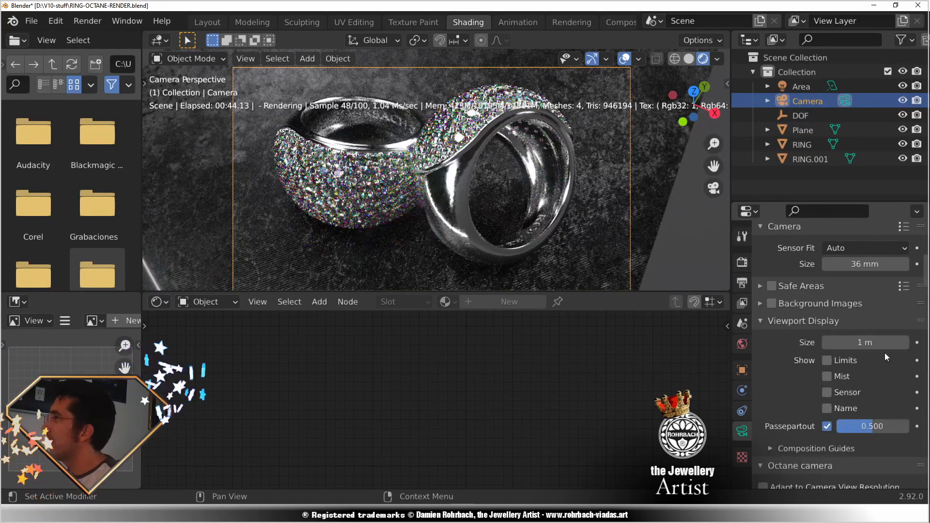
scroll(883, 372, down, 13)
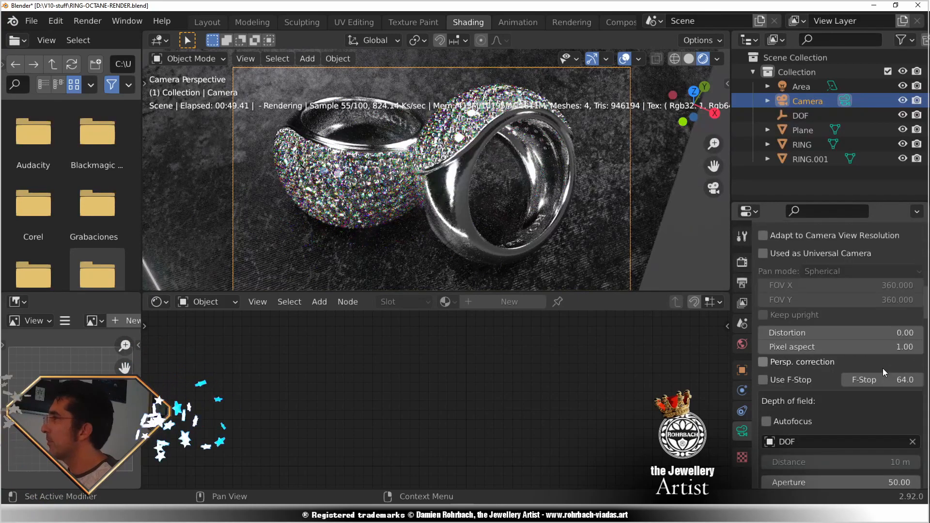
scroll(883, 372, up, 10)
scroll(868, 366, up, 4)
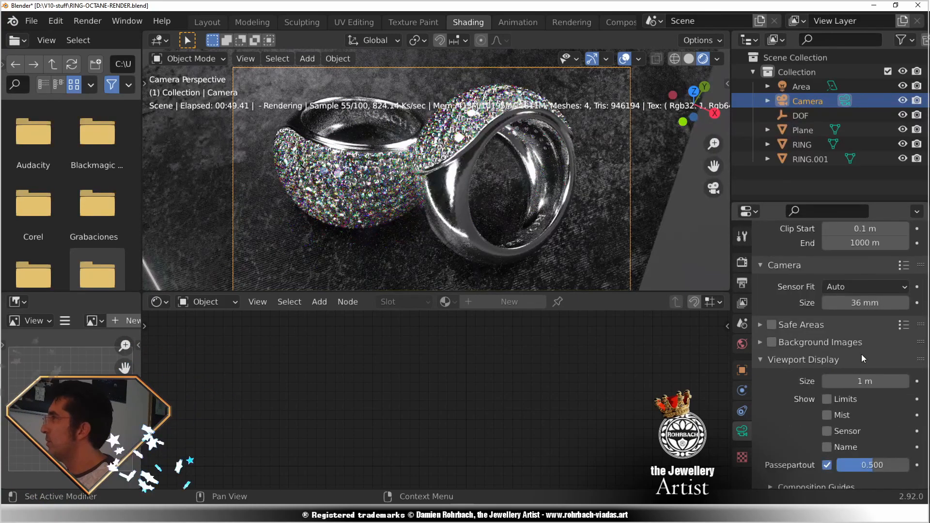
scroll(848, 343, up, 5)
scroll(833, 332, up, 4)
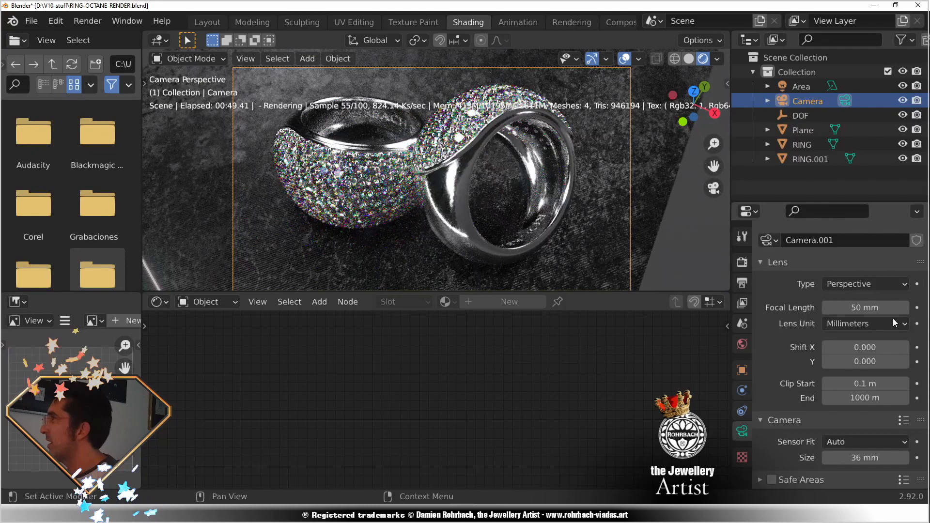
Set the Octane camera's depth of field Aperture to 1.
scroll(876, 361, down, 4)
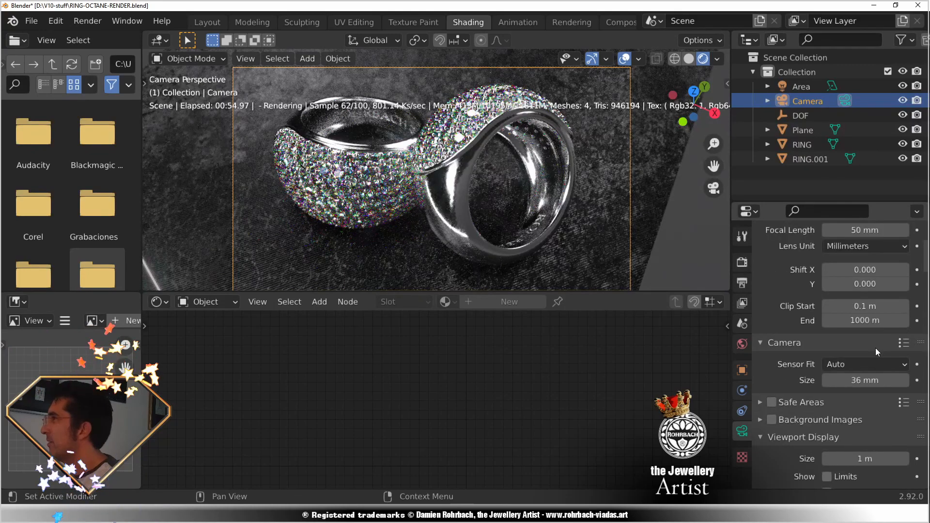
scroll(868, 351, down, 5)
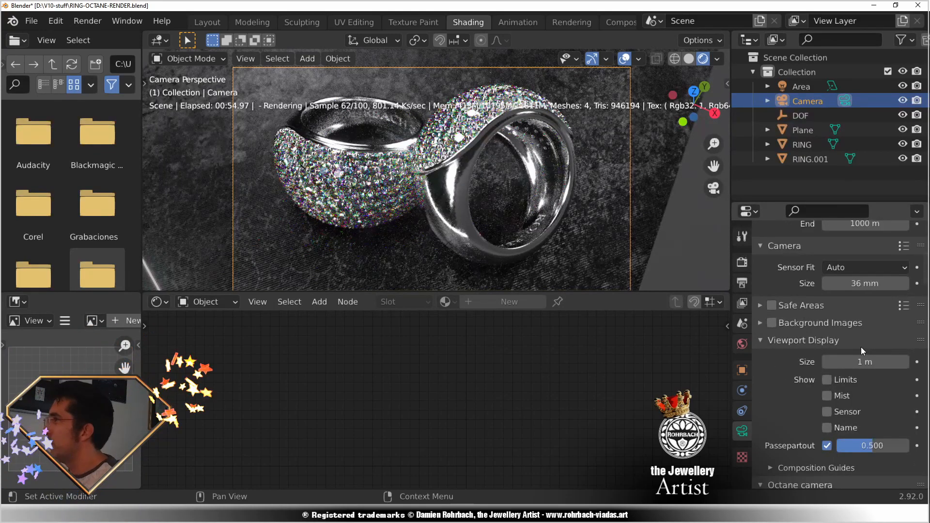
scroll(860, 339, down, 12)
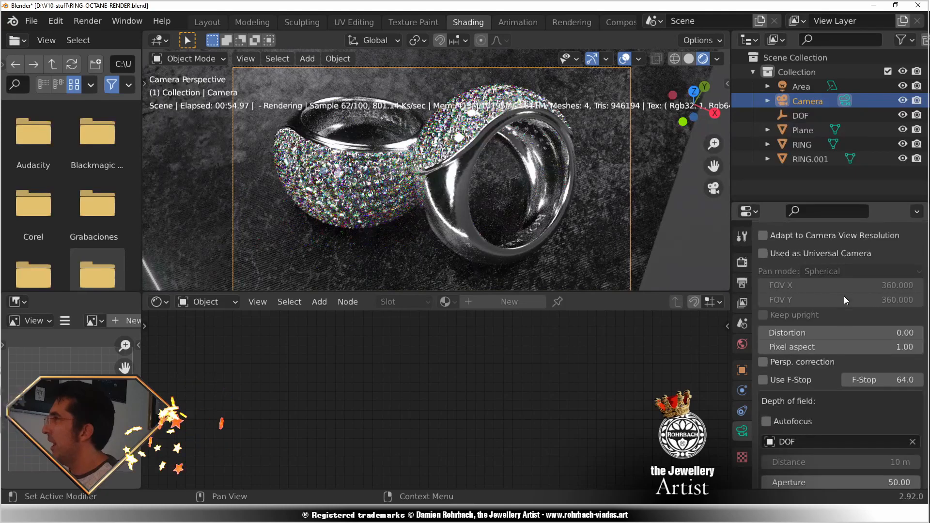
scroll(858, 334, down, 5)
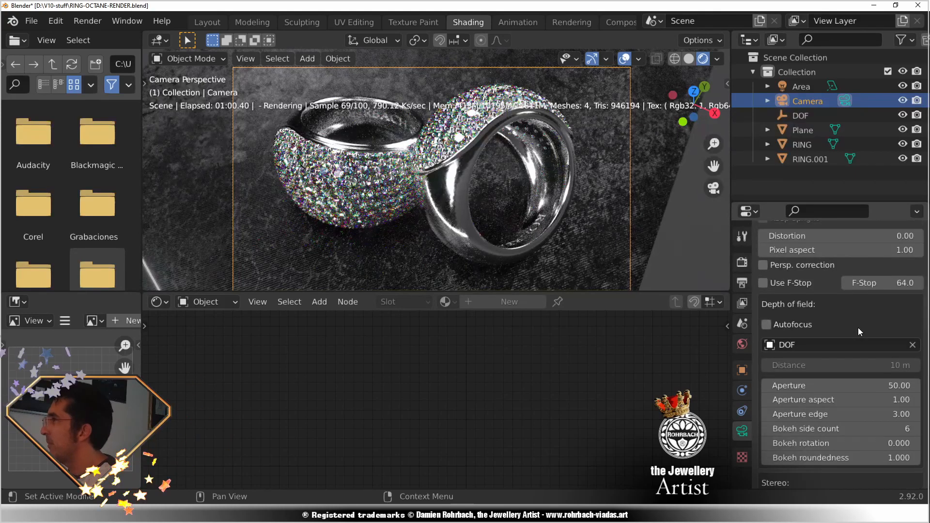
scroll(861, 312, down, 1)
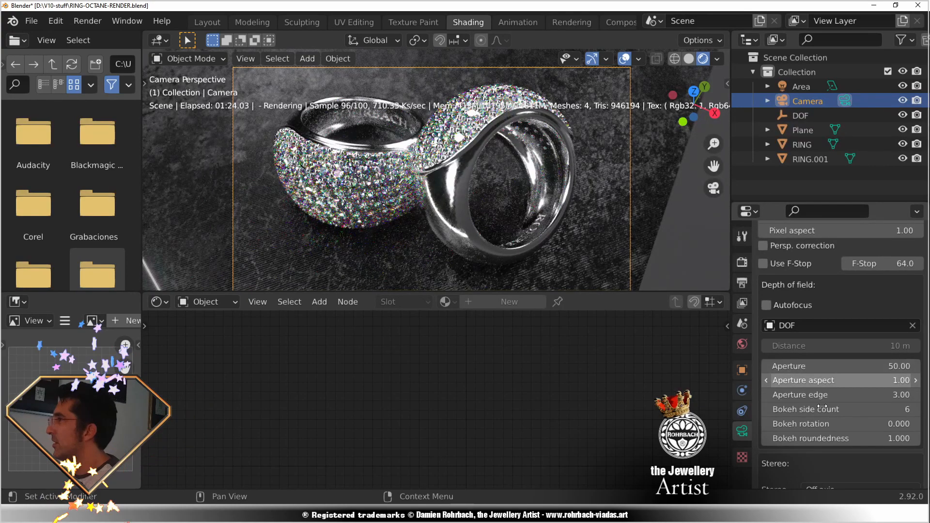
double_click(840, 372)
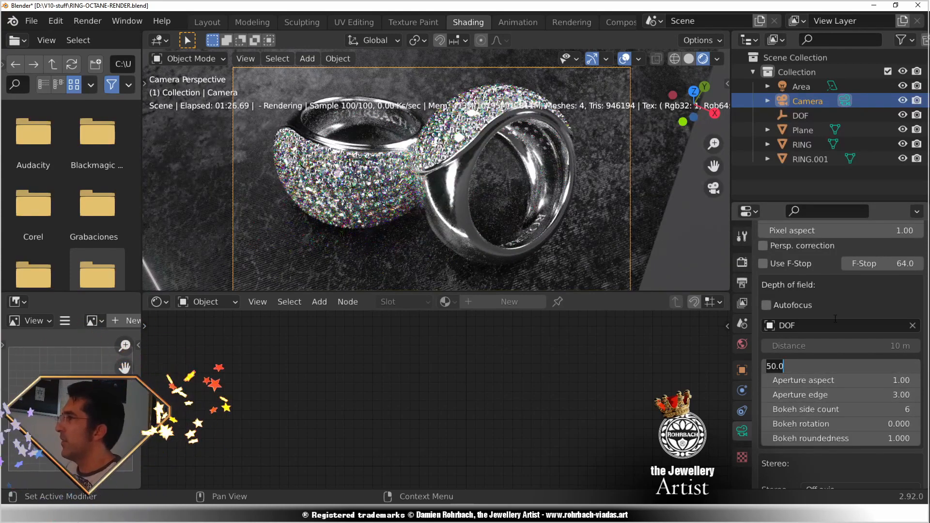
text(1)
key(Return)
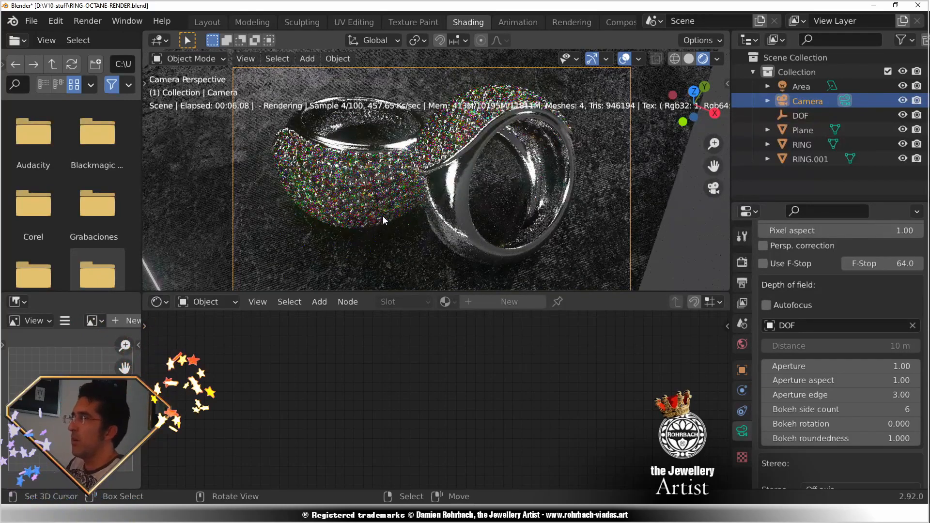
Set the Octane camera's depth of field Aperture to 50.
click(853, 369)
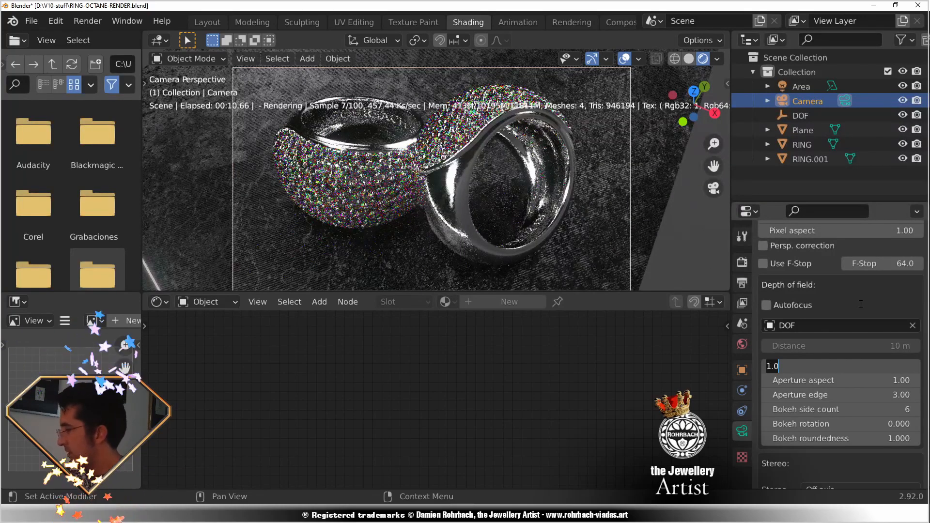
text(50)
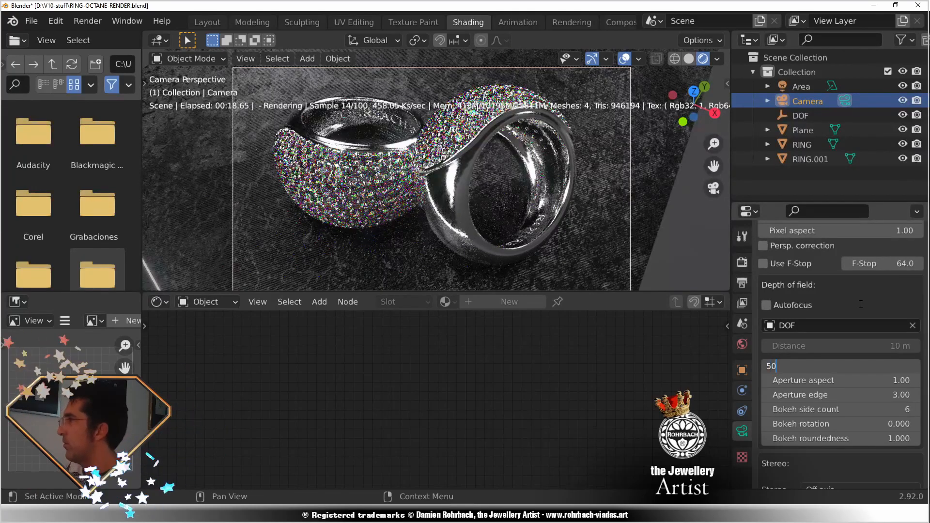
key(Return)
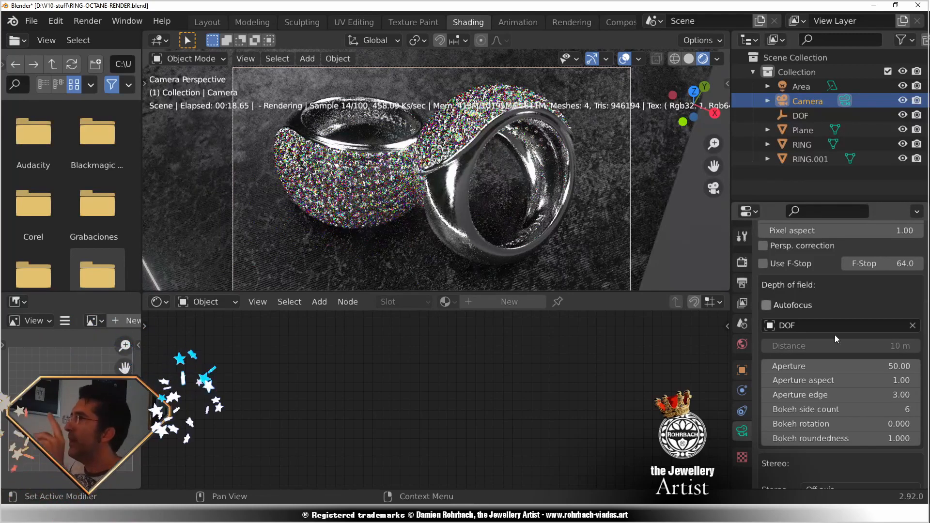
Examine the Octane Camera Imager settings, Spectral AI Denoiser, AI Up-Sampler and Octane Post Processing values of the Camera.
scroll(847, 295, down, 5)
scroll(849, 295, down, 15)
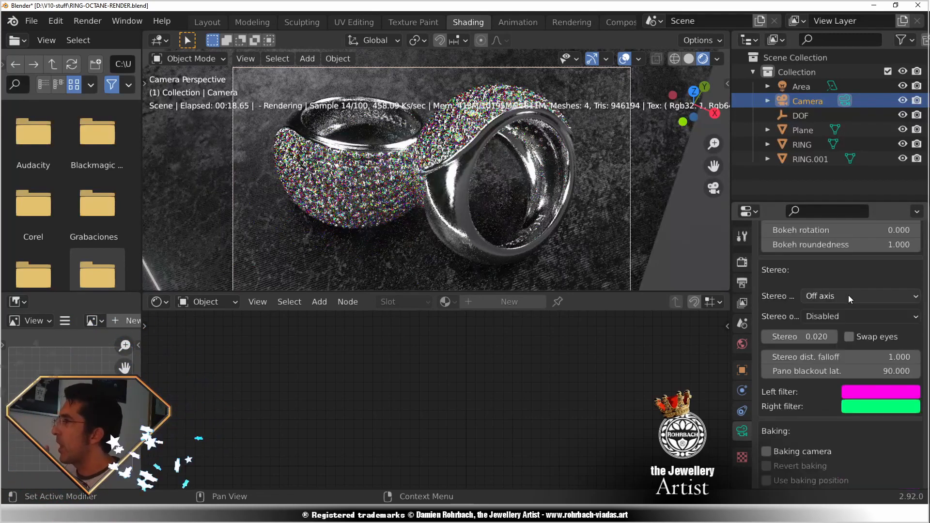
scroll(850, 295, down, 9)
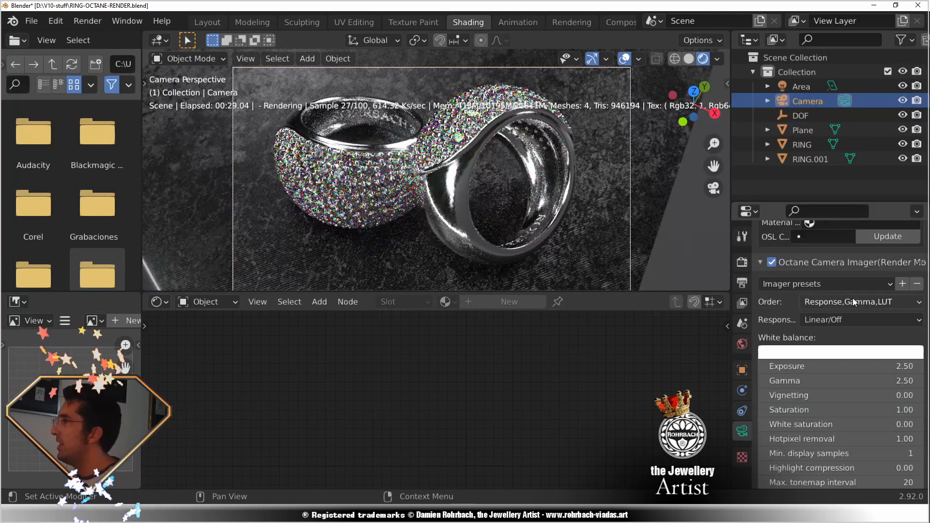
scroll(875, 387, down, 2)
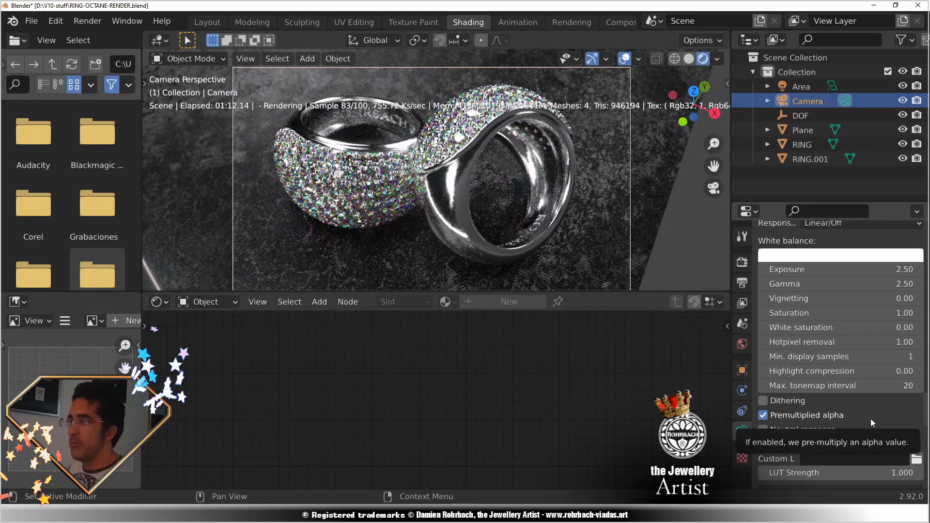
scroll(861, 434, down, 10)
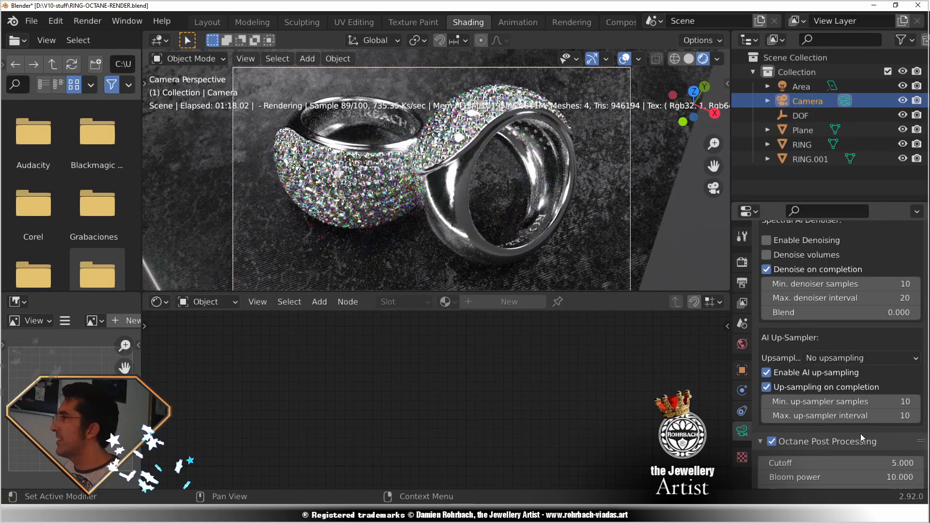
scroll(845, 301, up, 2)
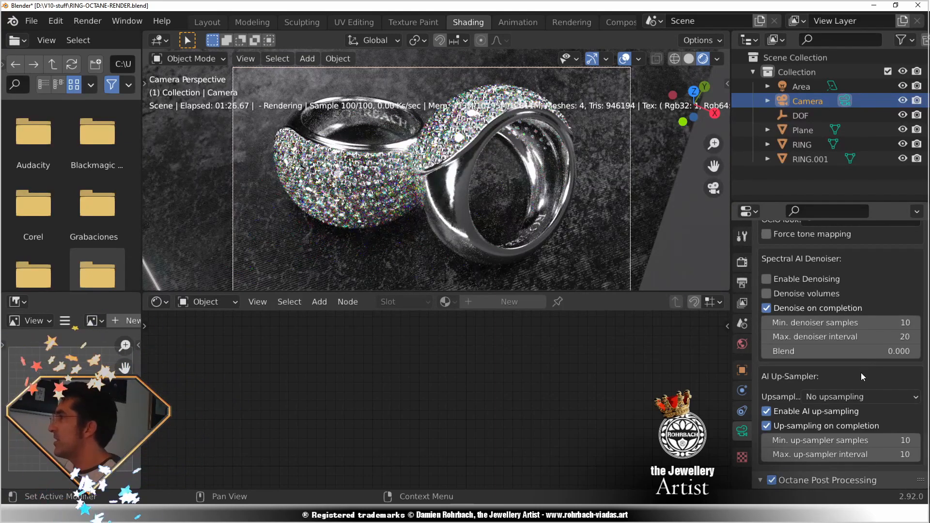
scroll(861, 374, down, 4)
scroll(862, 373, down, 4)
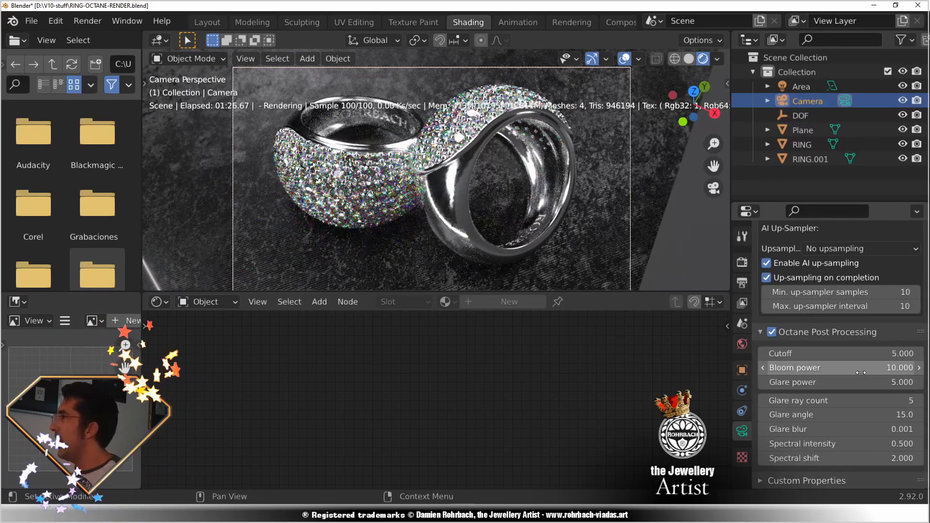
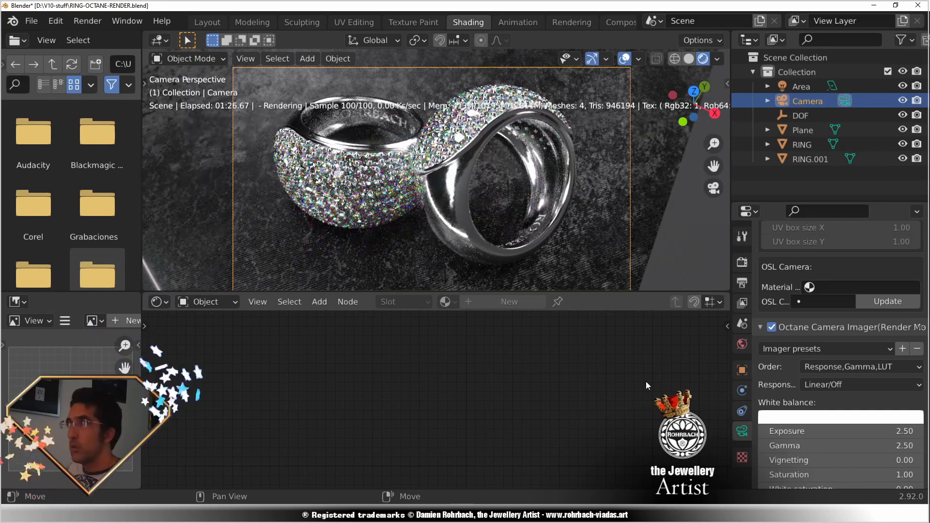
Switch the viewport to solid shading and review the Camera's settings again from Lens downwards.
click(688, 58)
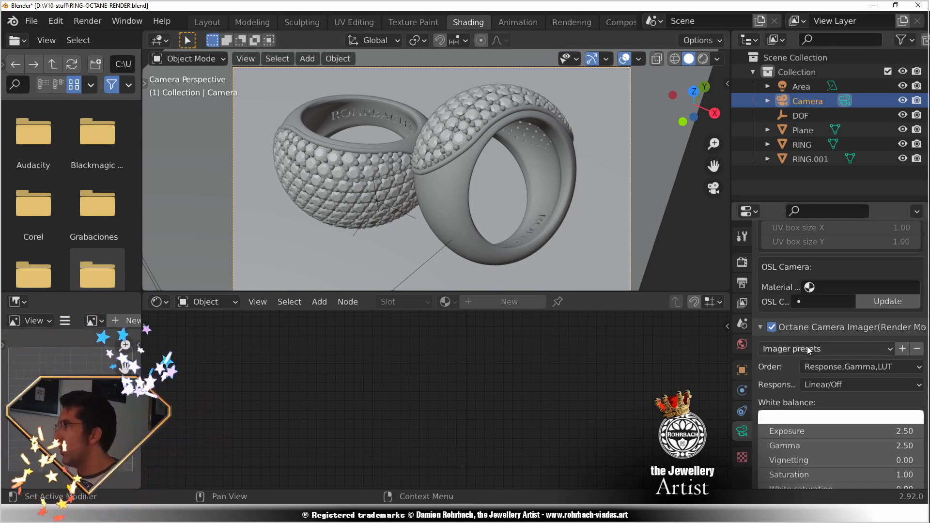
scroll(844, 322, up, 5)
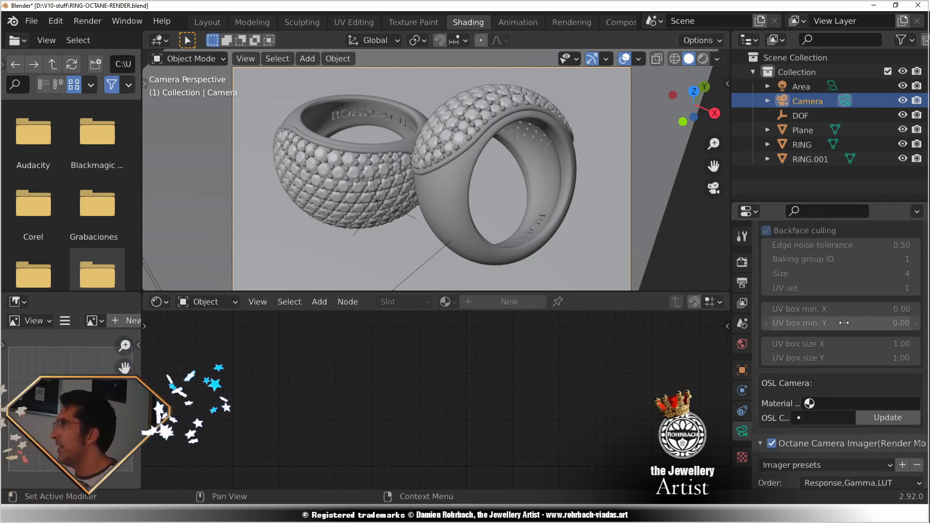
scroll(844, 323, up, 9)
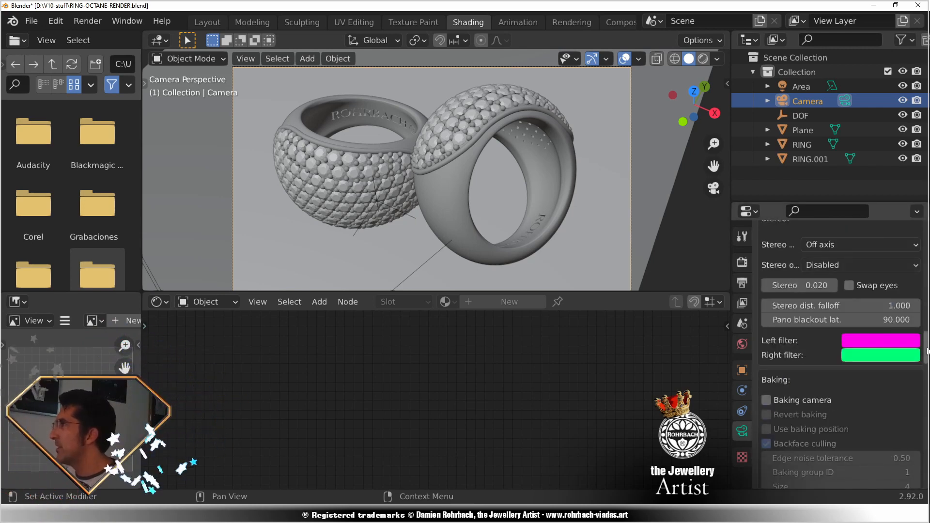
drag(926, 344, 920, 228)
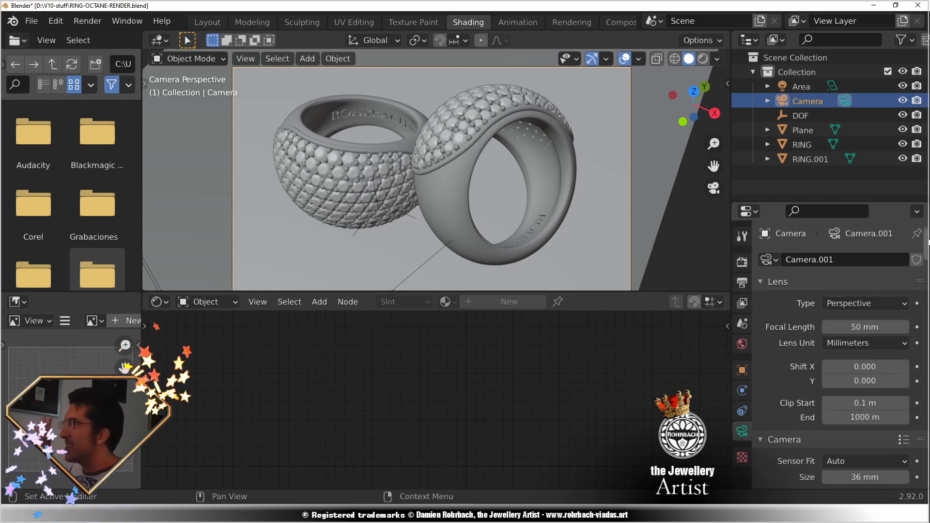
drag(927, 243, 926, 383)
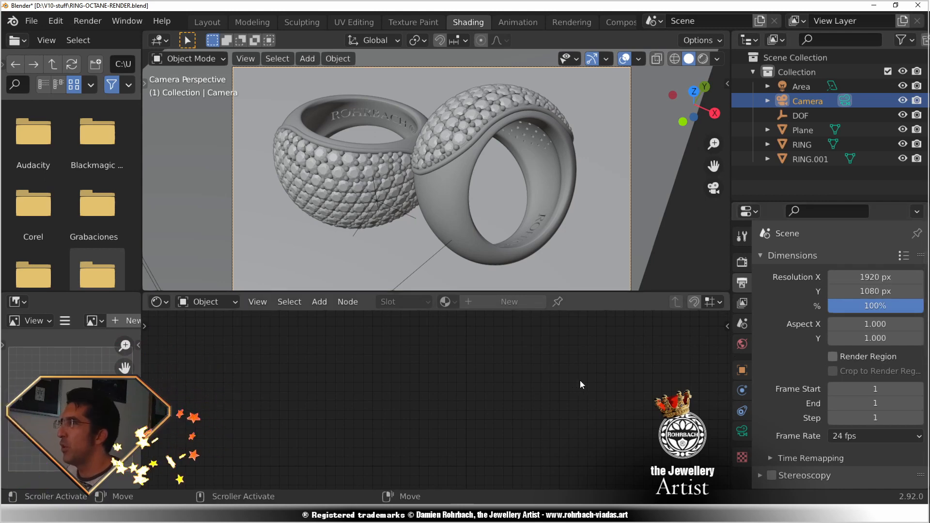
Return to the Camera's settings and check whether the Octane Camera Imager is enabled.
click(742, 431)
scroll(864, 380, down, 10)
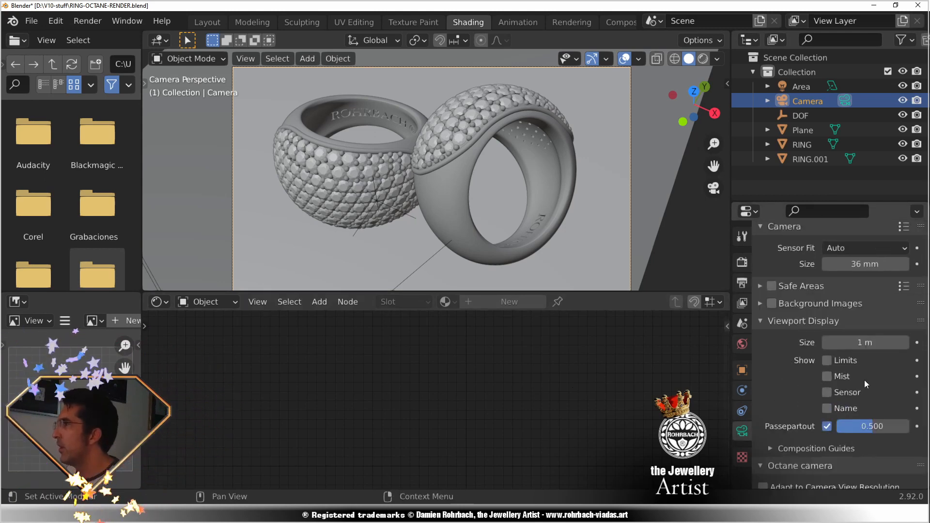
scroll(928, 384, down, 15)
scroll(928, 384, up, 6)
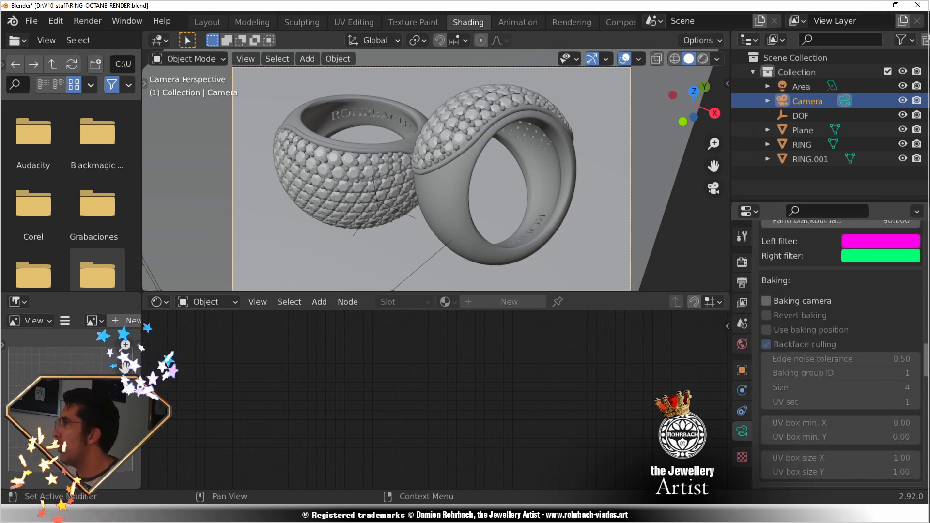
scroll(928, 384, down, 12)
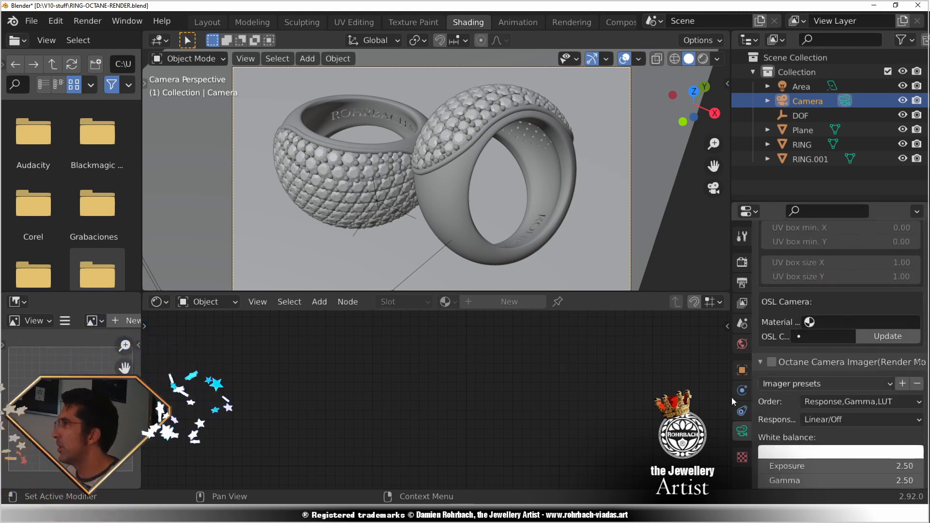
Render the camera view of both rings and stop the render before it completes.
key(F12)
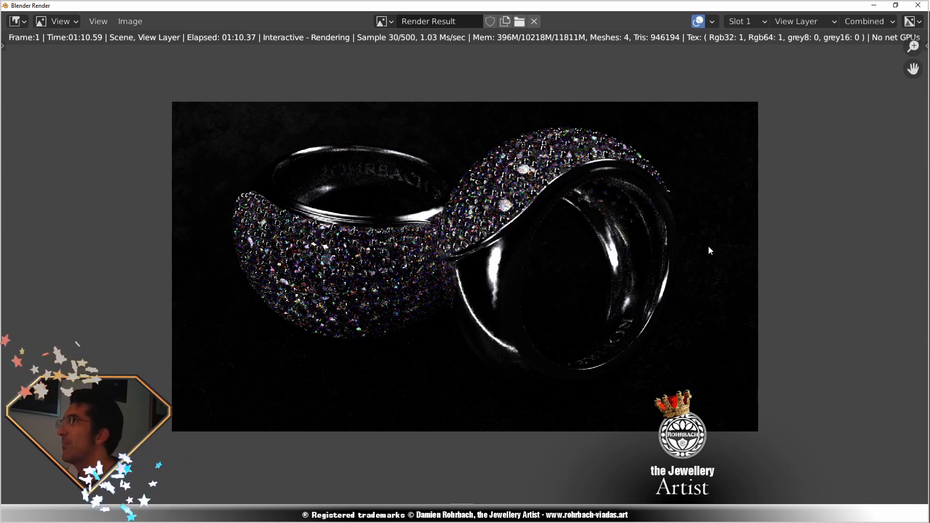
key(Escape)
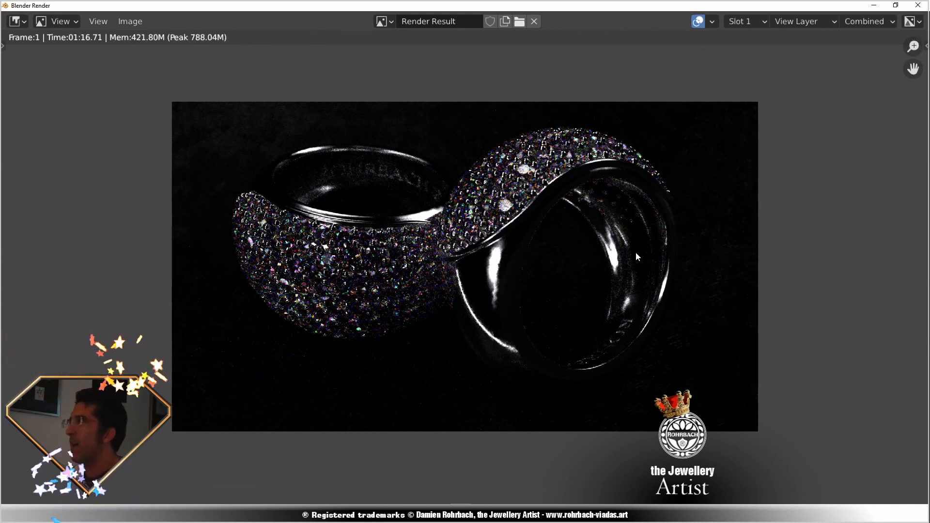
Enable the Camera's Octane Camera Imager (Render Mode) and render both rings again, stopping the render before all 500 samples are done.
click(917, 5)
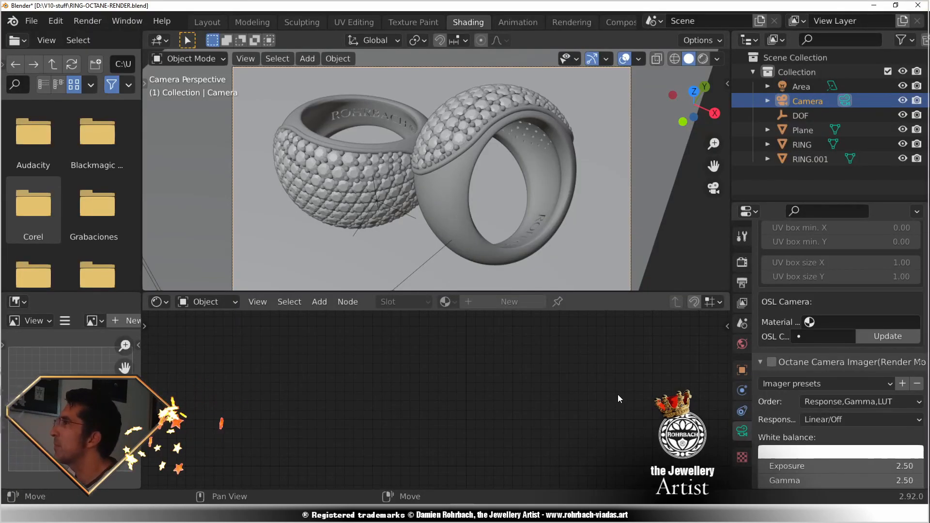
click(773, 363)
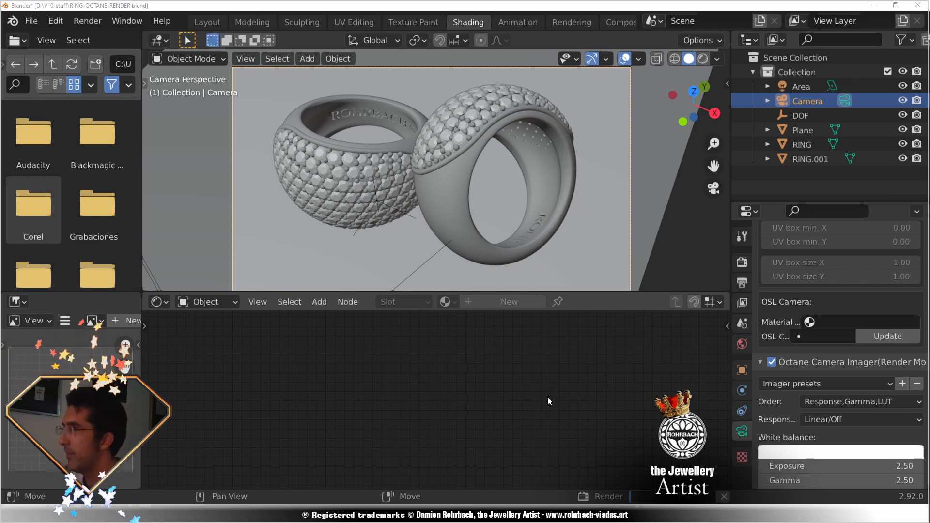
key(F12)
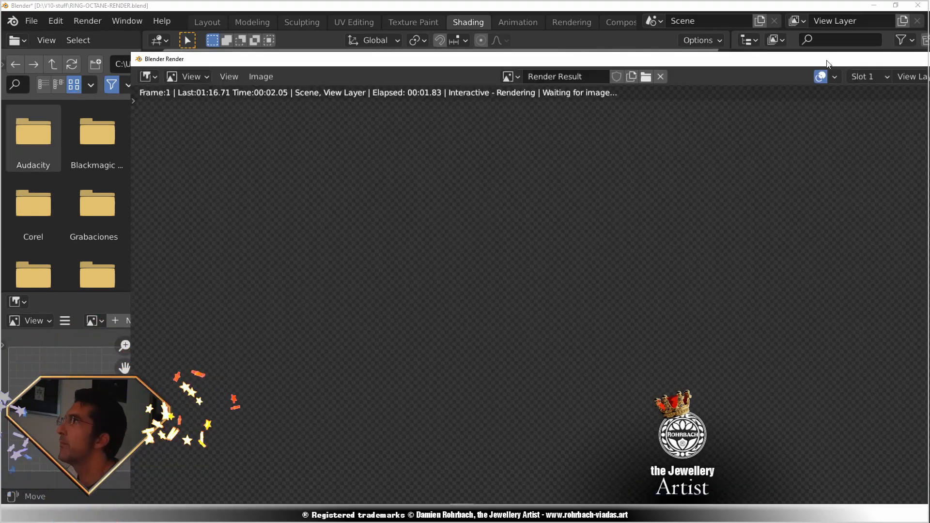
double_click(827, 62)
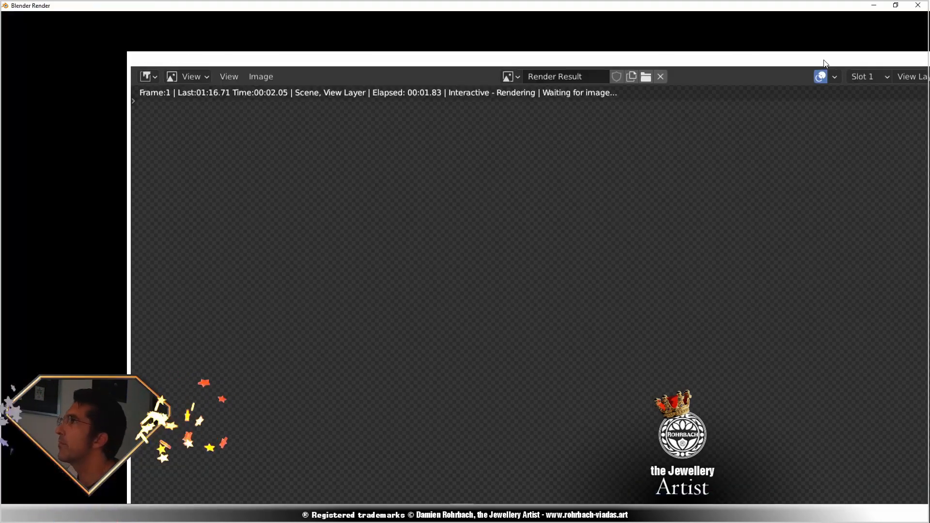
scroll(503, 236, down, 2)
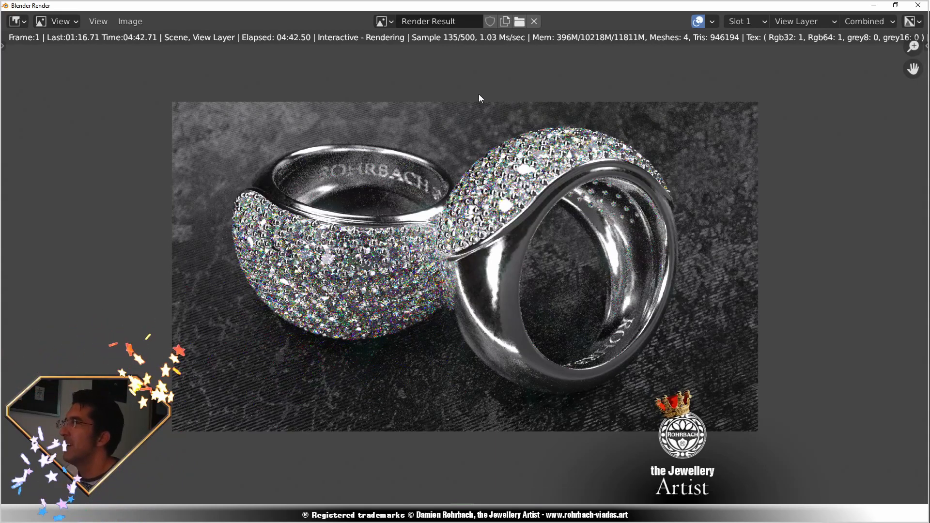
key(Escape)
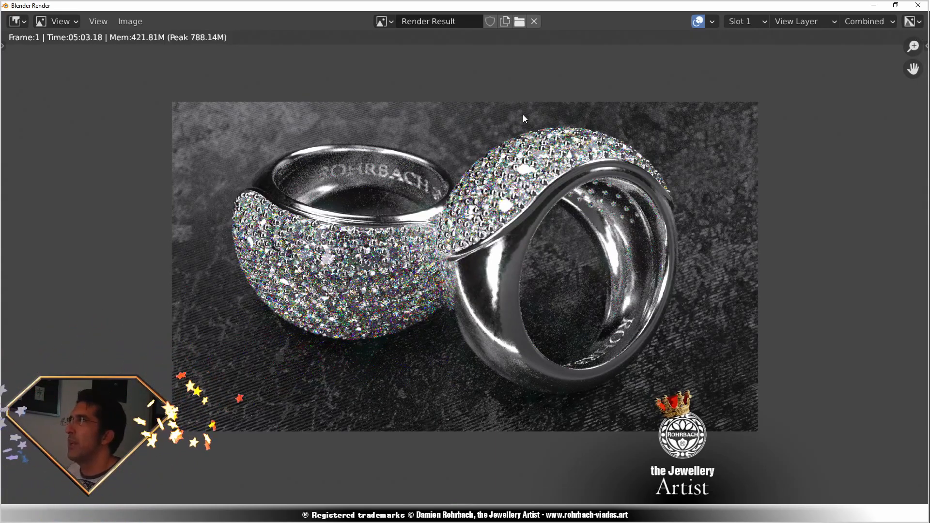